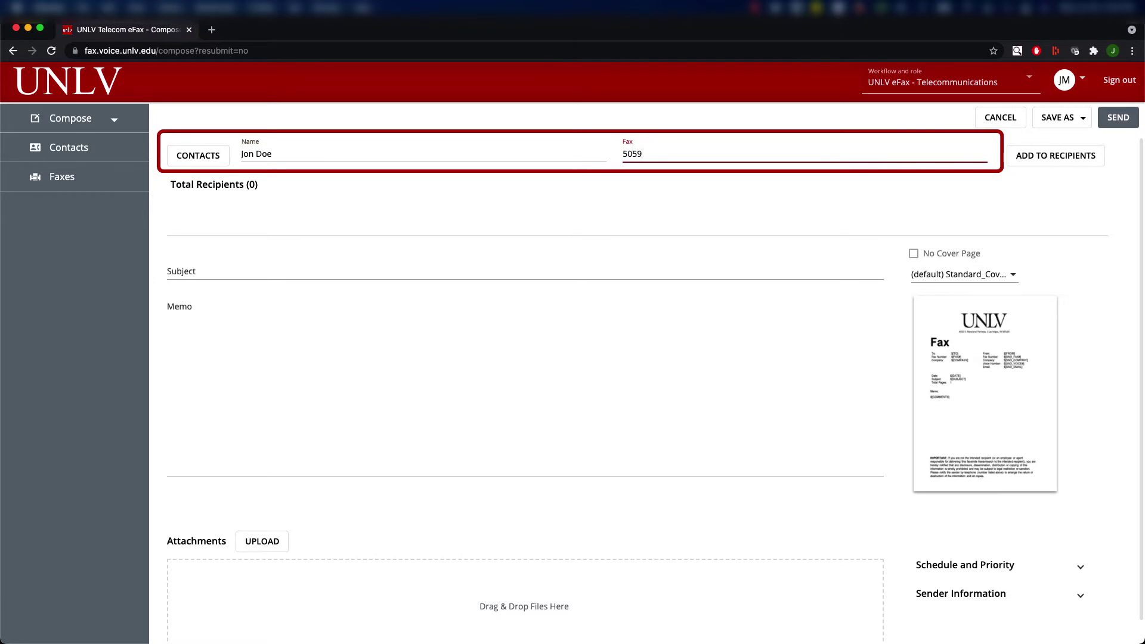
Add the entered contact as a recipient and enter subject 'Example Fast Send' with memo 'Example Fast Send Memo'.
click(1035, 162)
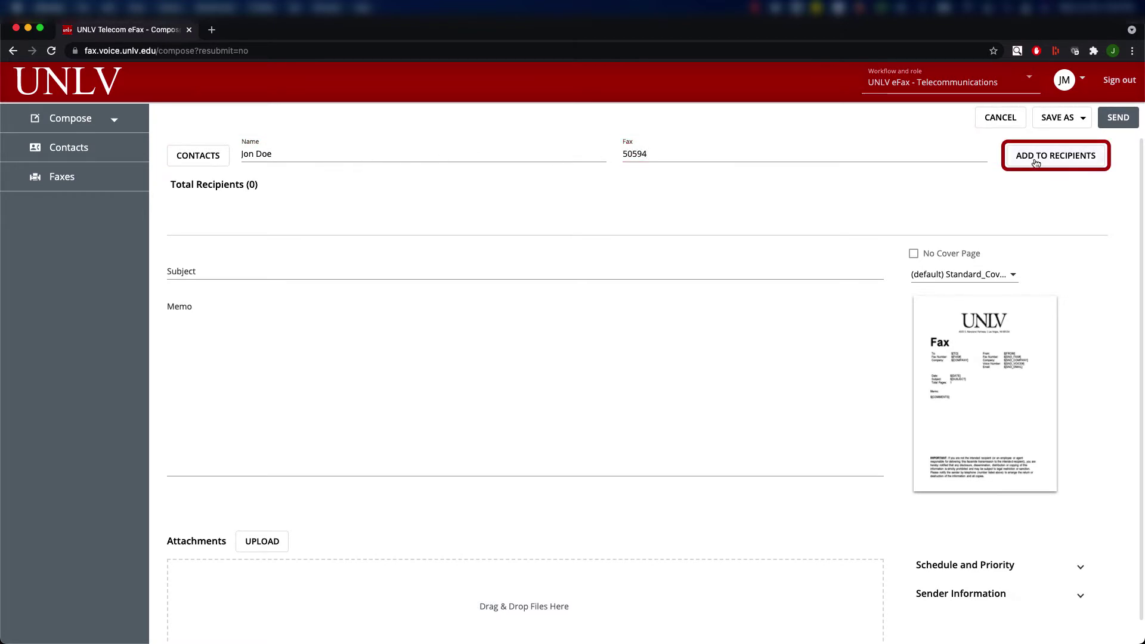
click(302, 276)
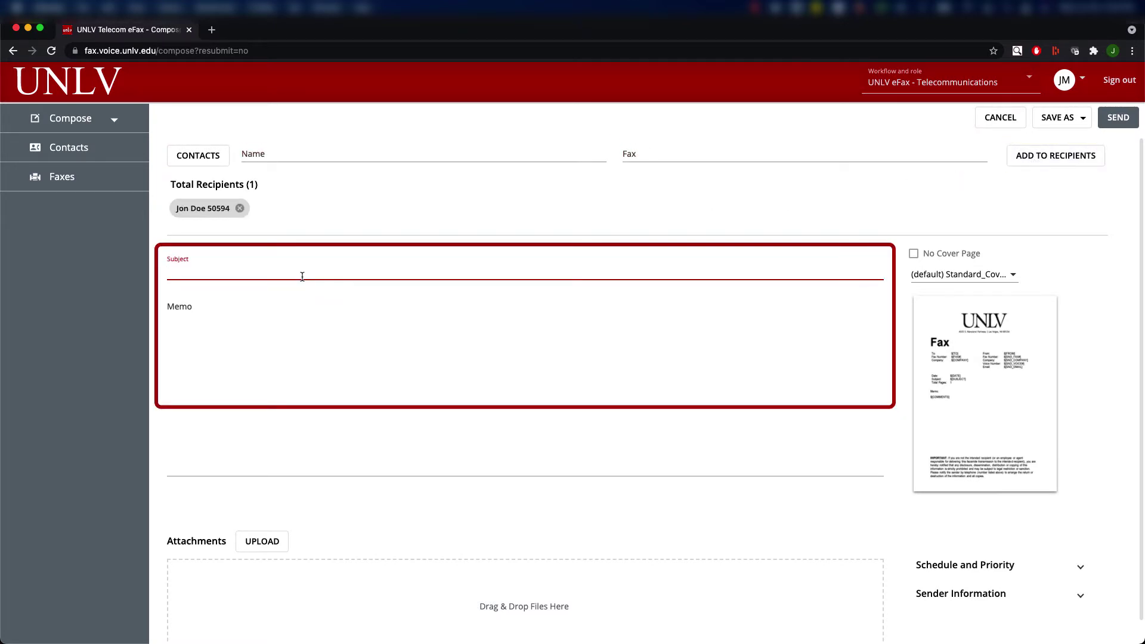
text(Example Fast Send)
key(Tab)
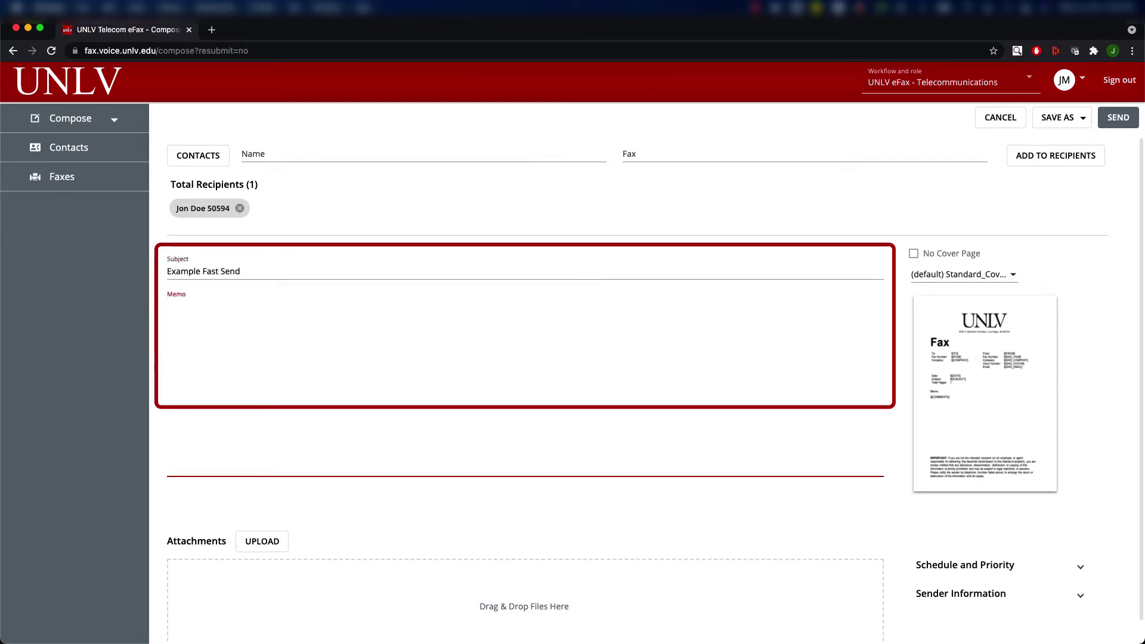
text(Example Fast Send Memo)
Attach test-fax-doc.pdf and send the fax.
scroll(266, 522, down, 1)
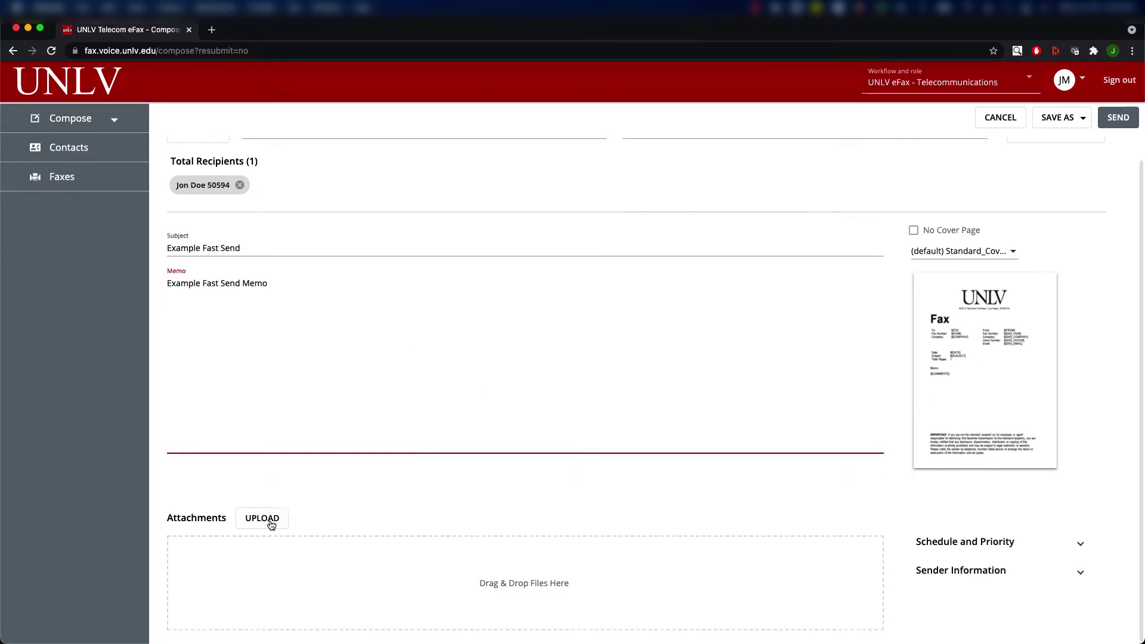
click(263, 520)
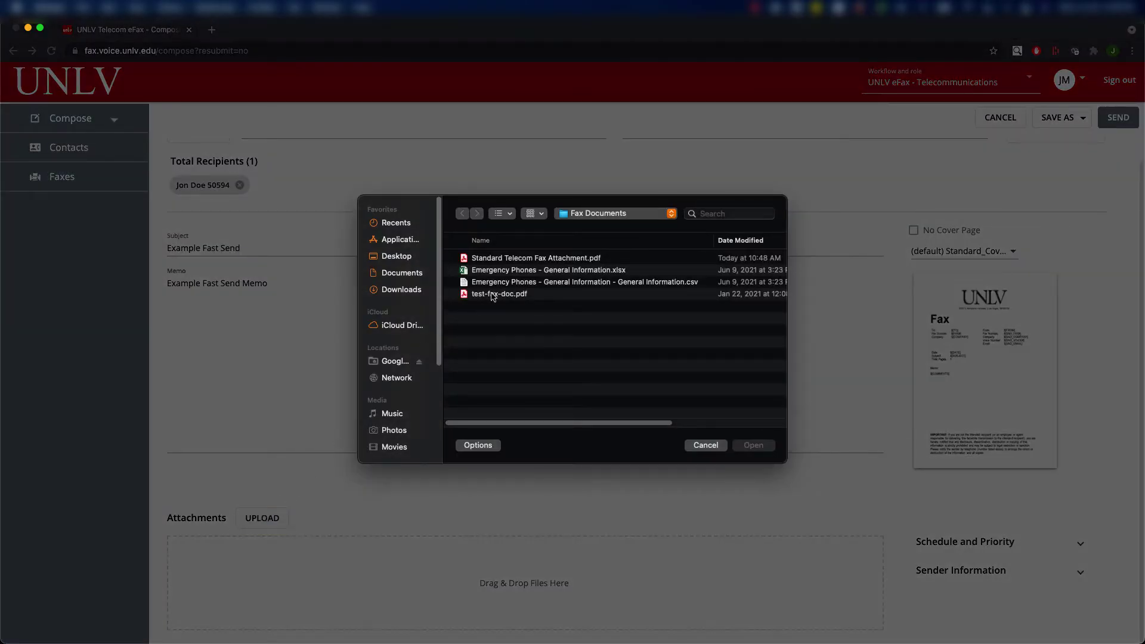
click(492, 295)
click(754, 446)
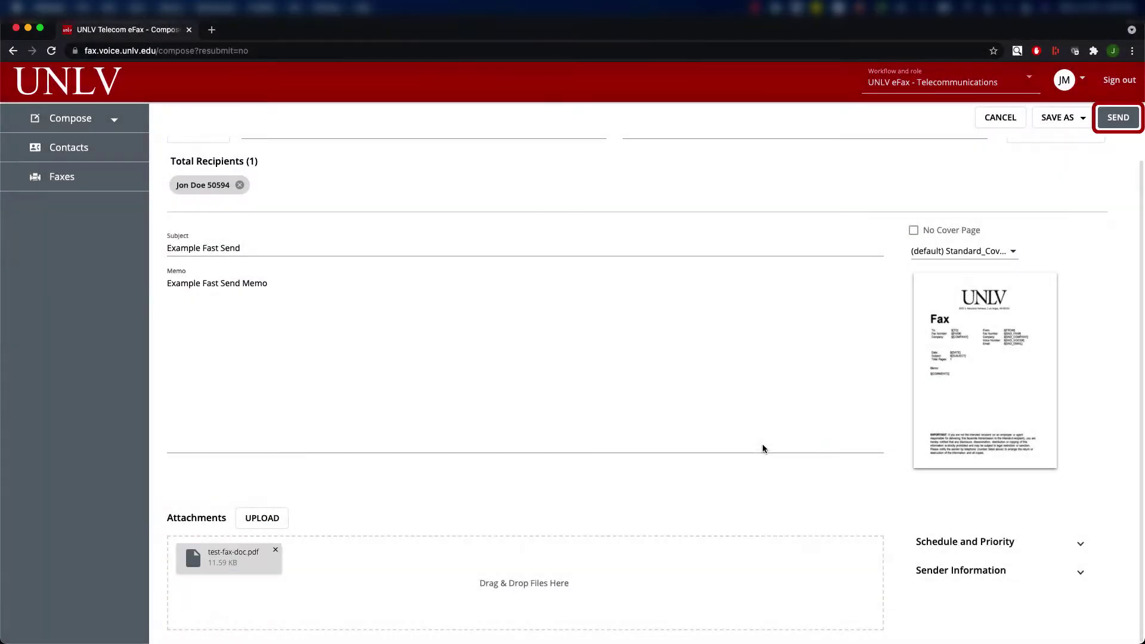
click(1113, 122)
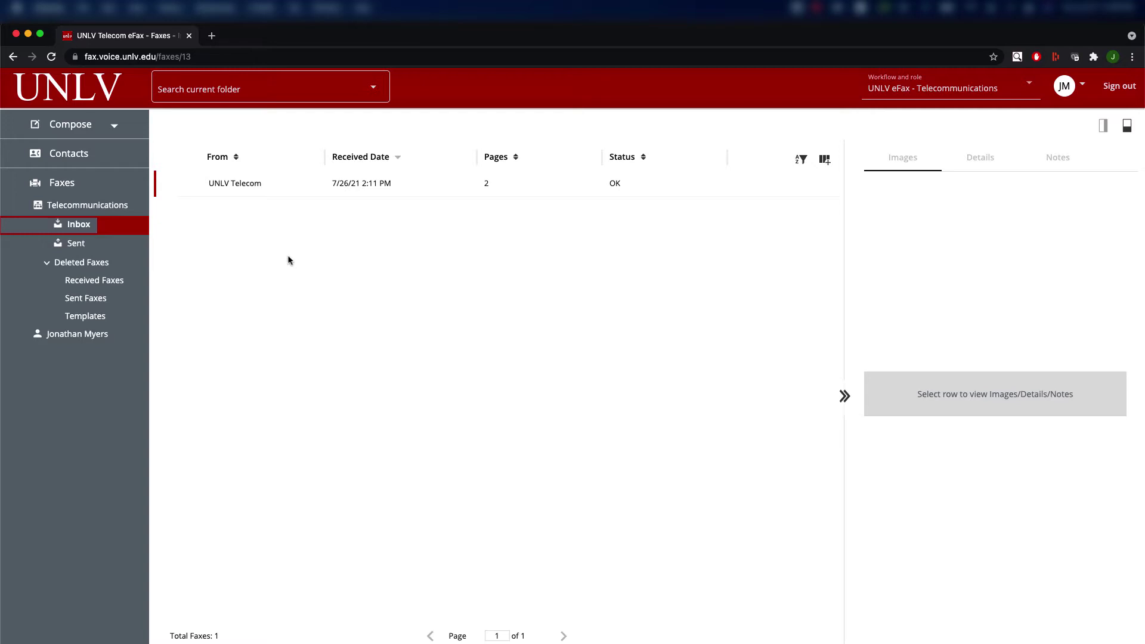
Return to Compose and start a new blank fax from its dropdown.
click(59, 126)
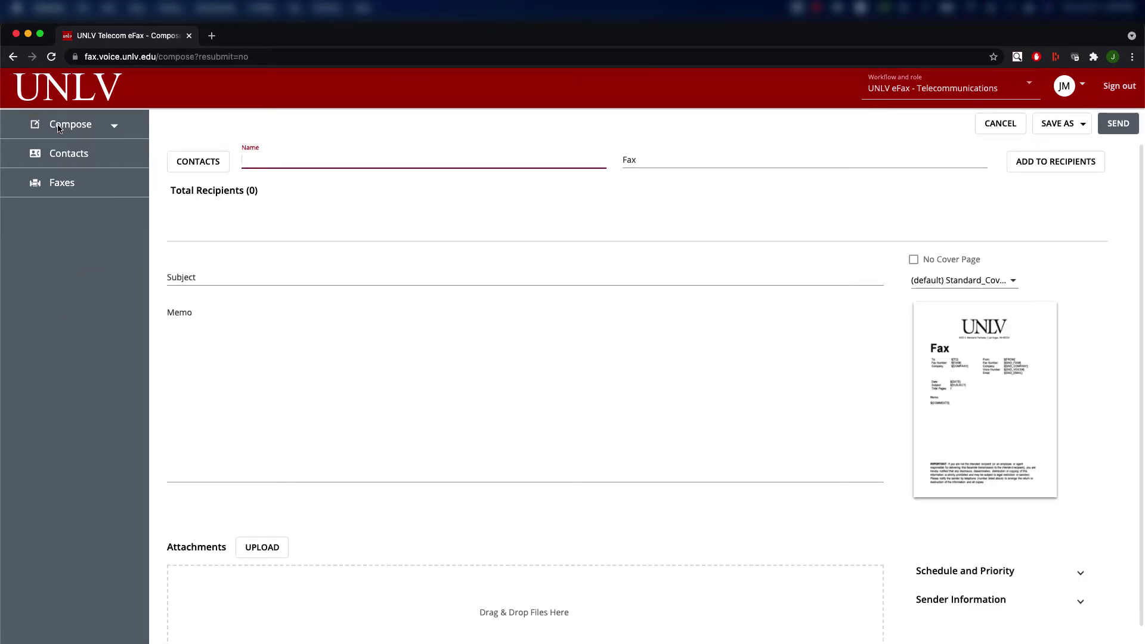
click(115, 127)
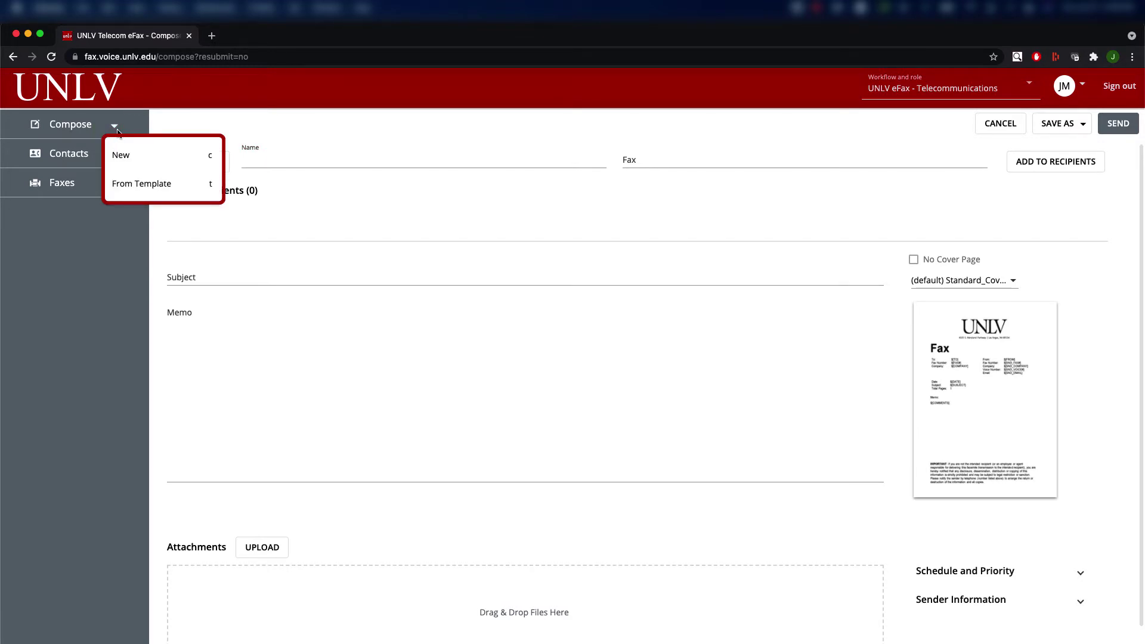
click(129, 165)
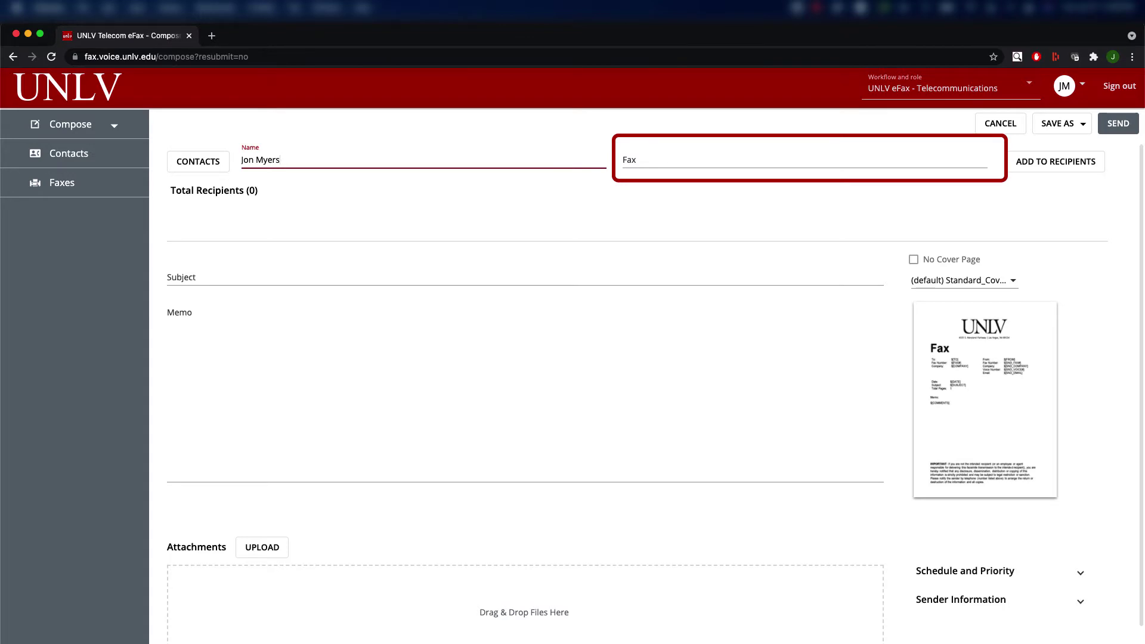
Enter the recipient's fax number, erasing several mistyped attempts.
click(805, 160)
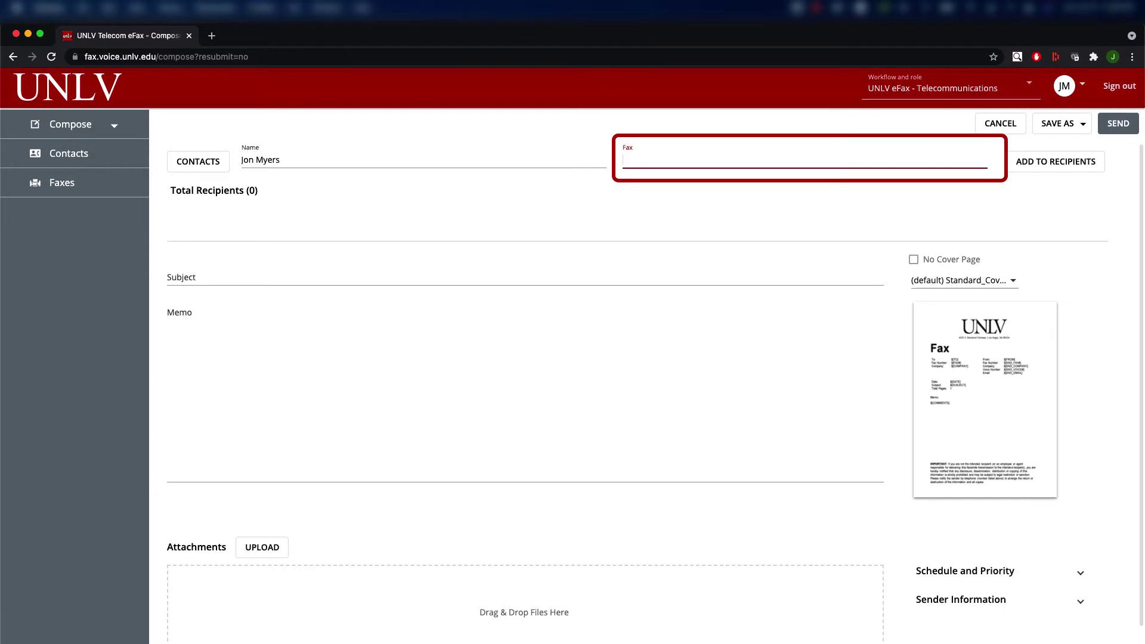
text(50594)
key(BackSpace)
key(BackSpace)
key(BackSpace)
key(BackSpace)
key(BackSpace)
text(702555123)
key(BackSpace)
key(BackSpace)
key(BackSpace)
key(BackSpace)
key(BackSpace)
key(BackSpace)
key(BackSpace)
key(BackSpace)
key(BackSpace)
text(177555512348)
key(BackSpace)
key(BackSpace)
key(BackSpace)
key(BackSpace)
key(BackSpace)
key(BackSpace)
key(BackSpace)
key(BackSpace)
key(BackSpace)
key(BackSpace)
key(BackSpace)
key(BackSpace)
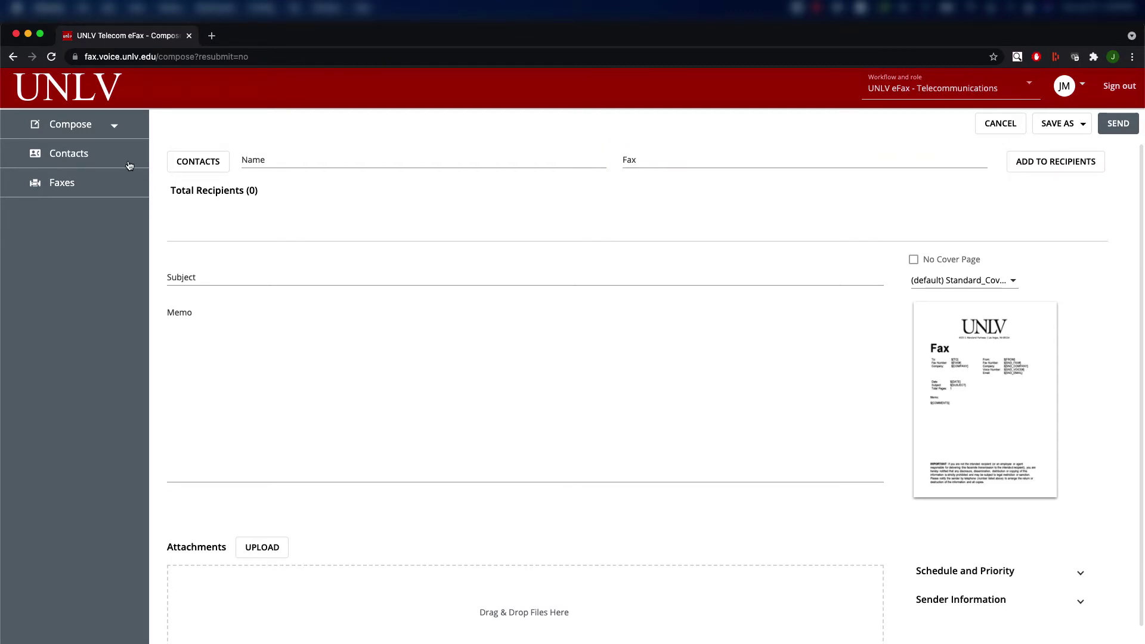
Re-enter the recipient's name and fax number and add them to the recipients.
click(289, 162)
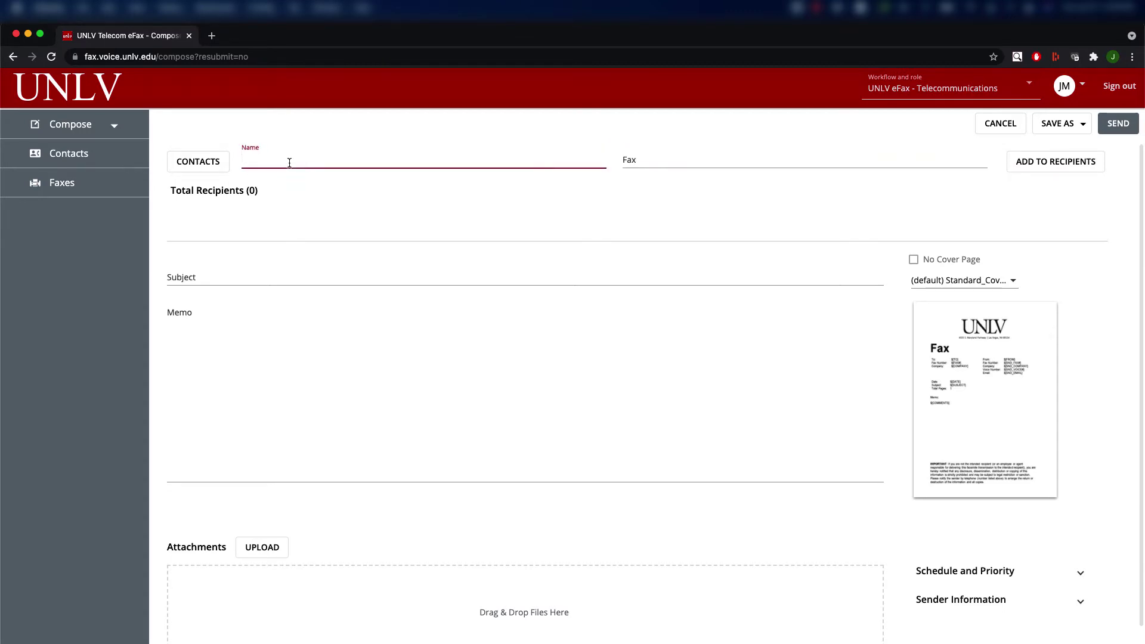
key(Tab)
text(50594)
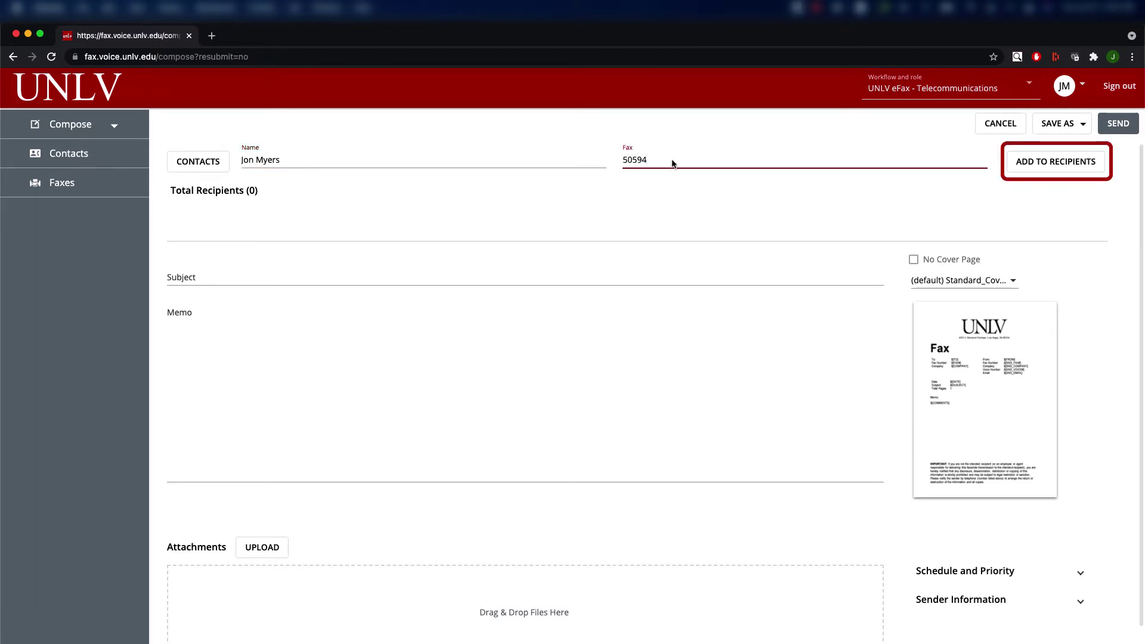
click(1056, 163)
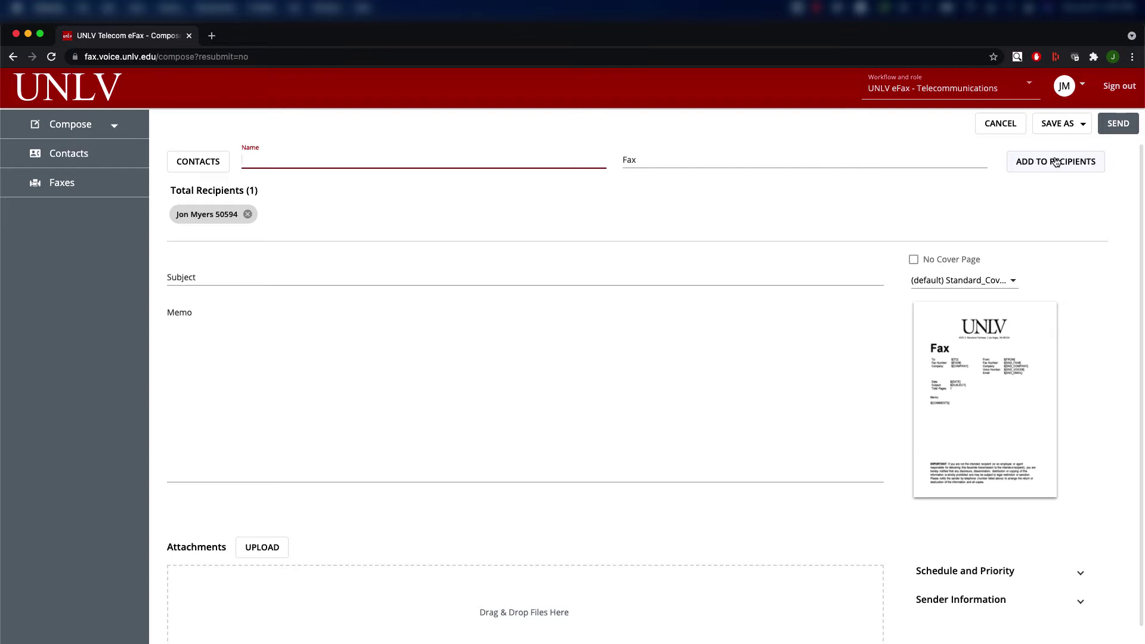
Open Contacts and browse the Telecommunications, My Contacts and recent recipients lists.
click(181, 170)
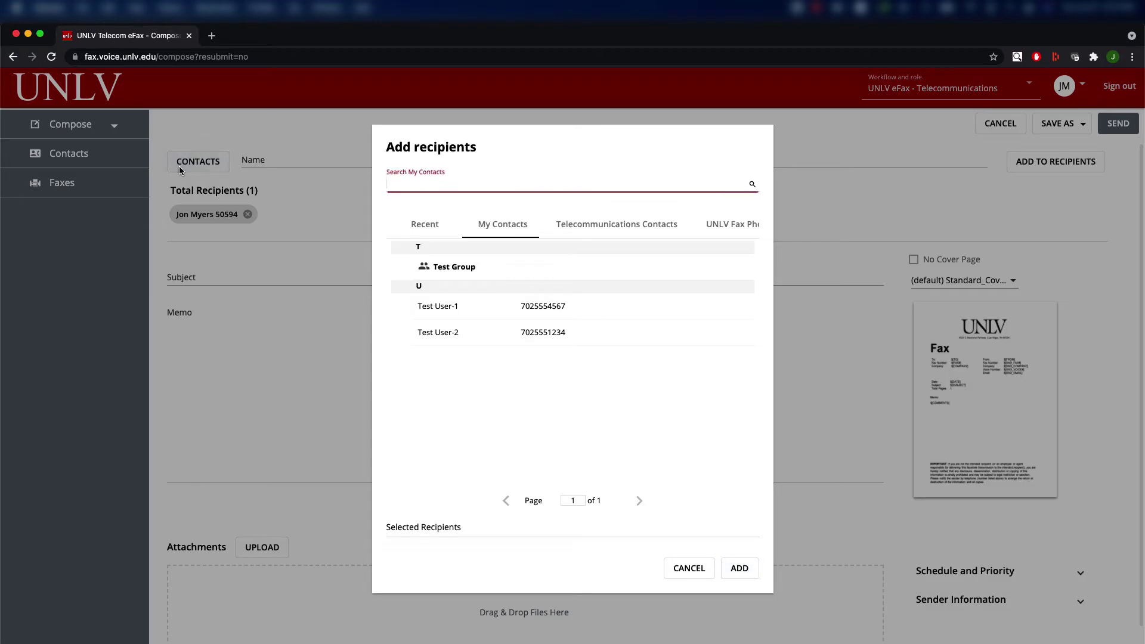
click(631, 225)
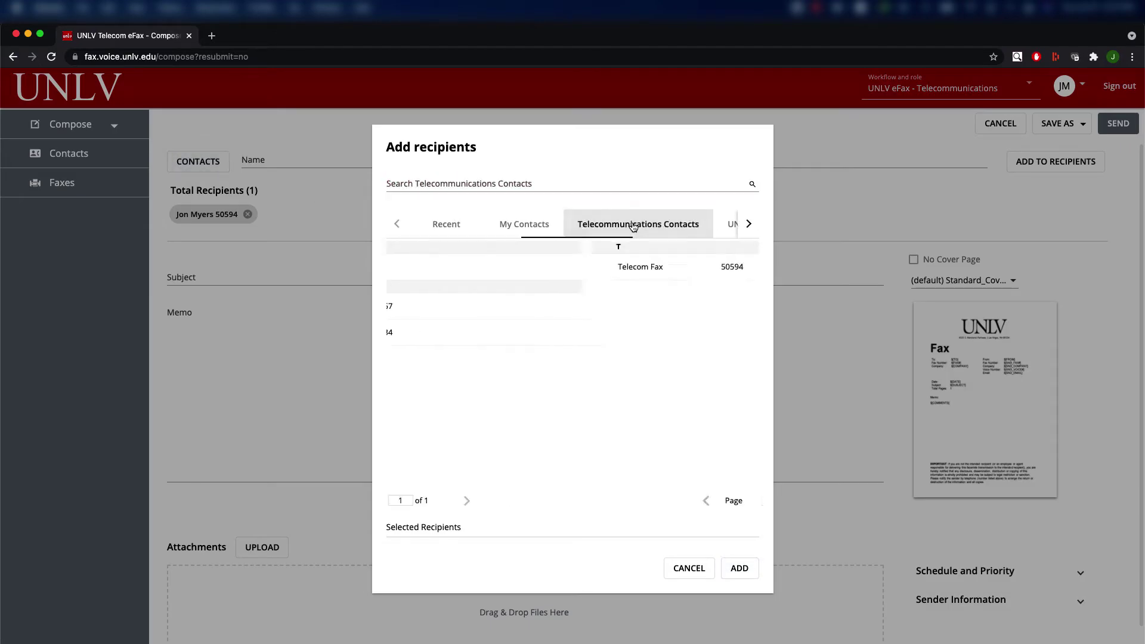
click(507, 233)
click(441, 230)
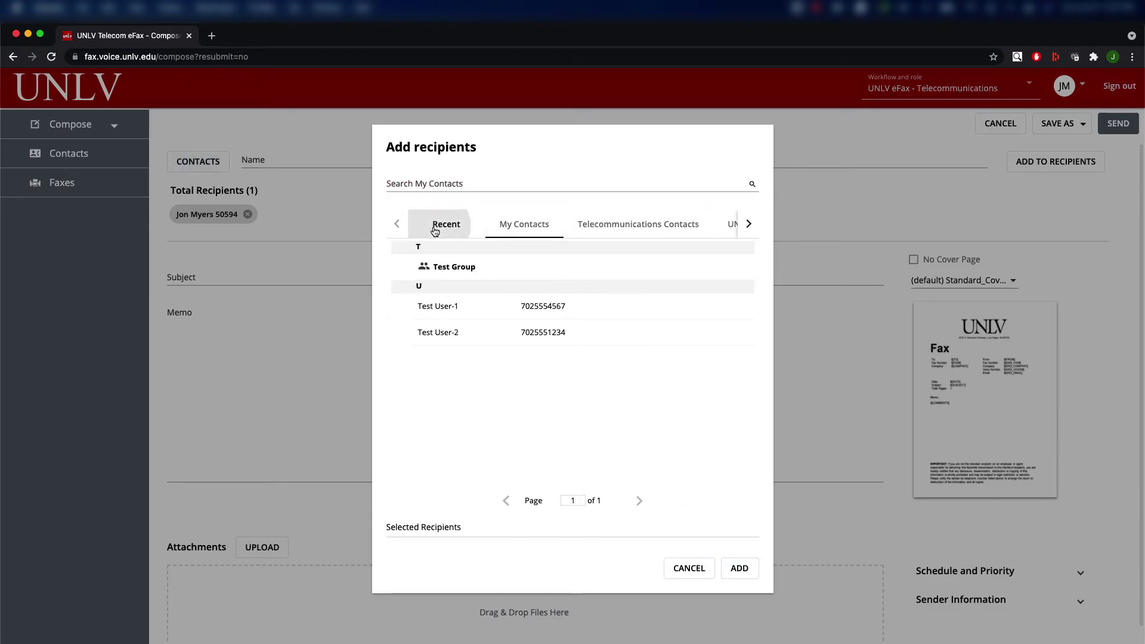
click(504, 232)
Search My Contacts for 'user', check Test User-1 and Test User-2, and add them.
click(490, 183)
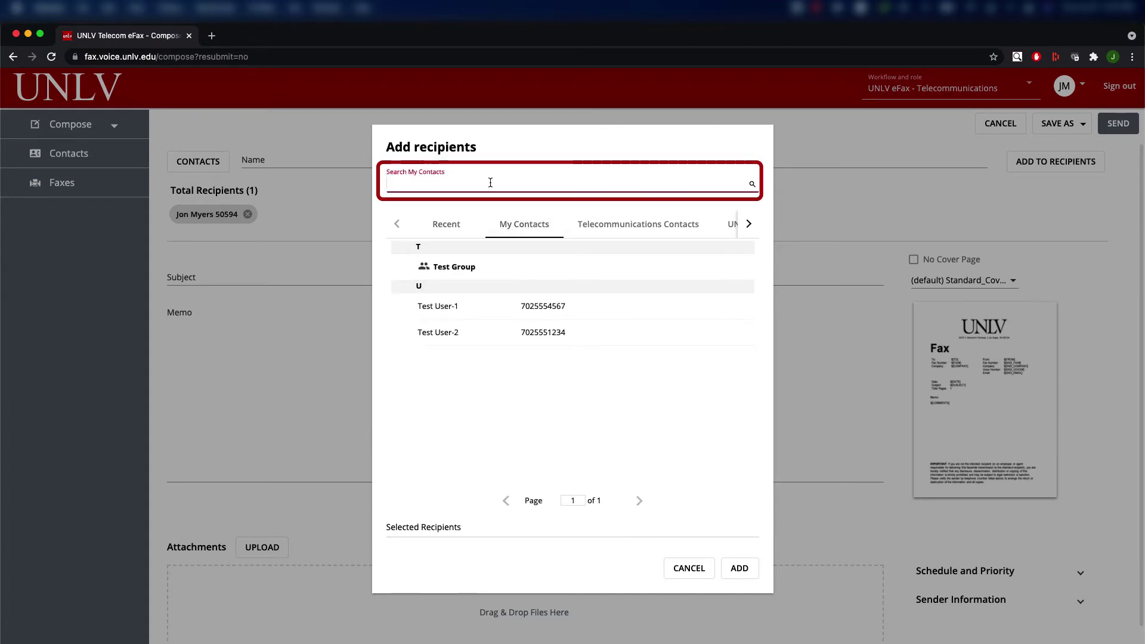
text(user)
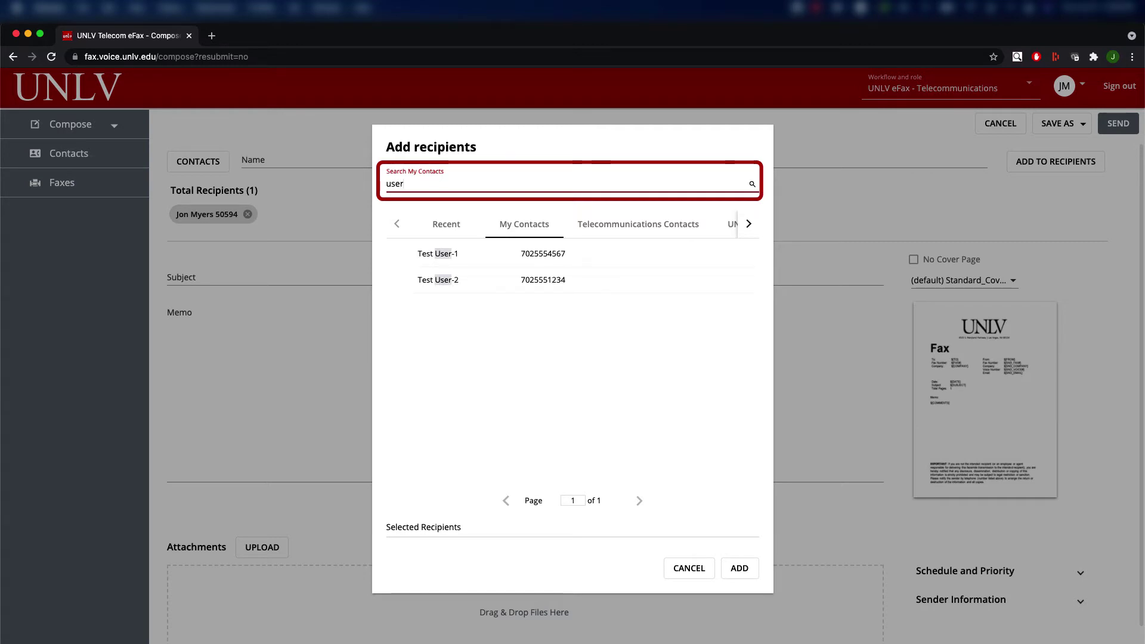
click(511, 255)
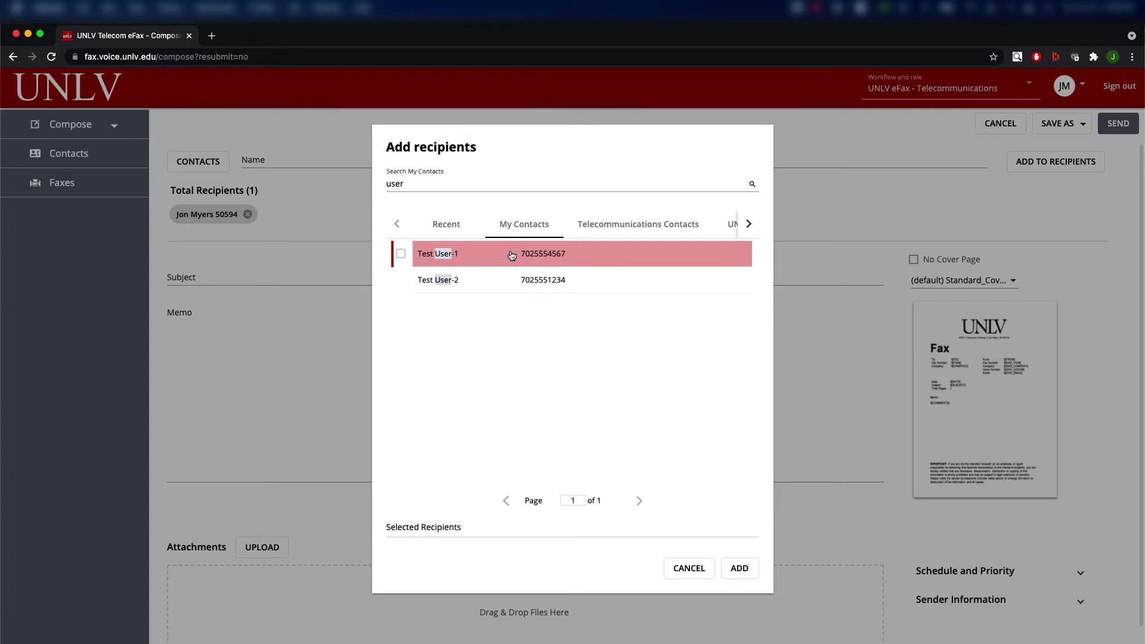
click(511, 255)
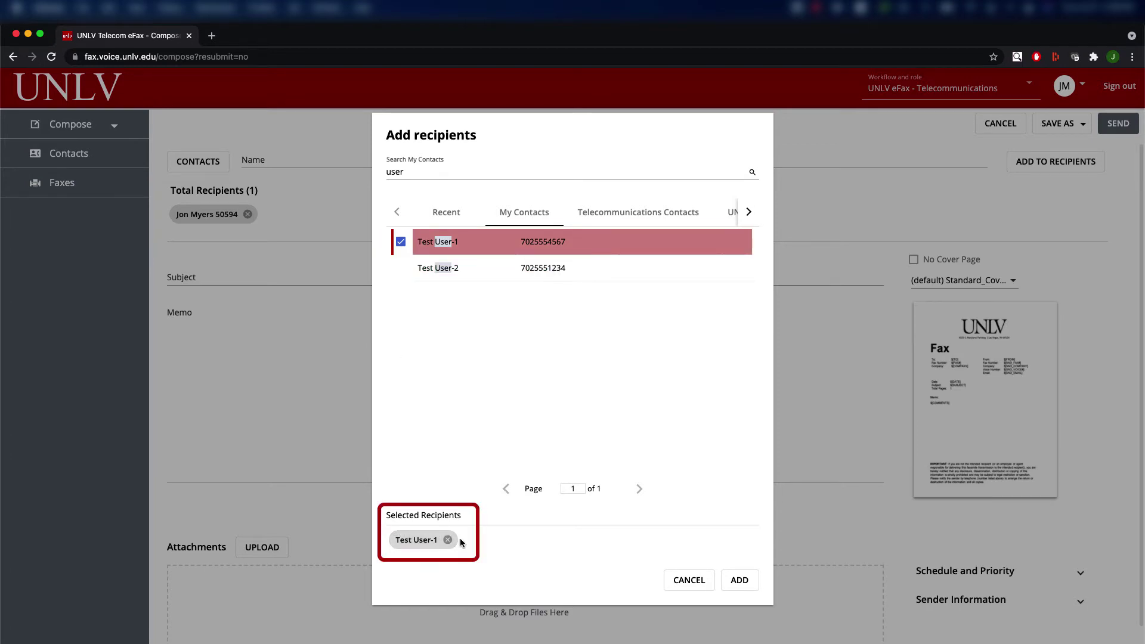
click(449, 278)
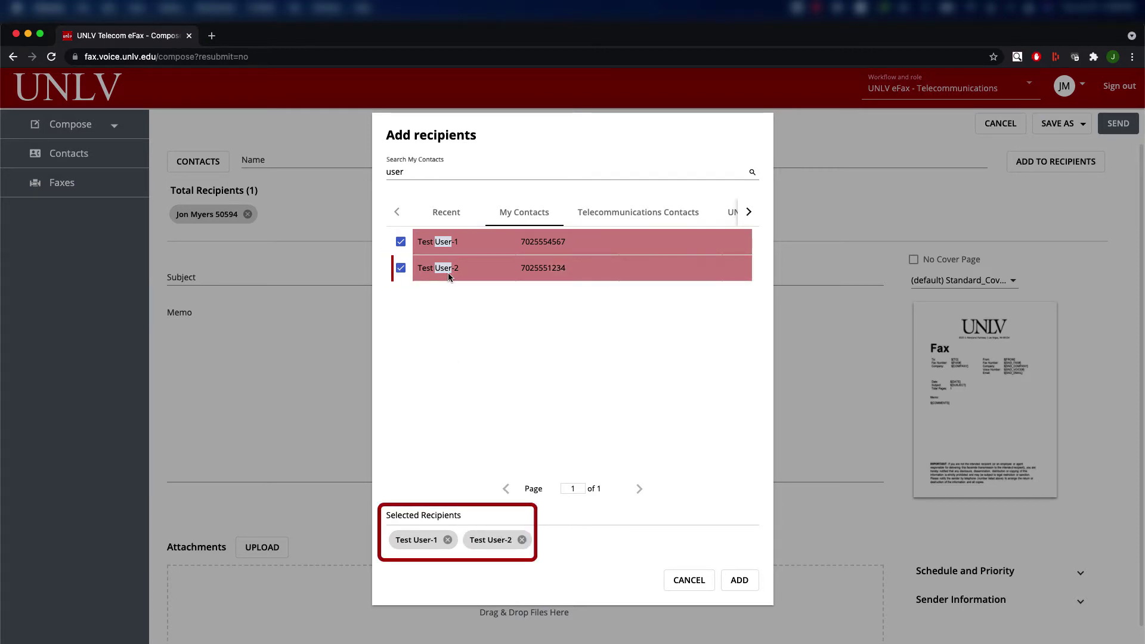
click(741, 580)
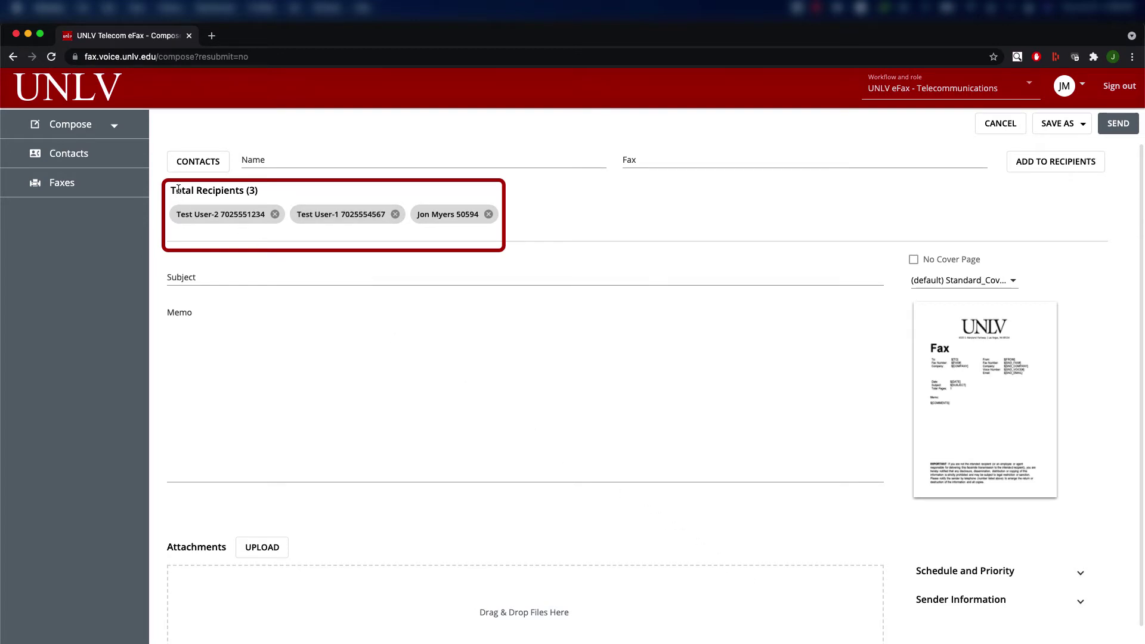
Remove Test User-2 and Test User-1, then preview the standard cover page and close it.
click(275, 214)
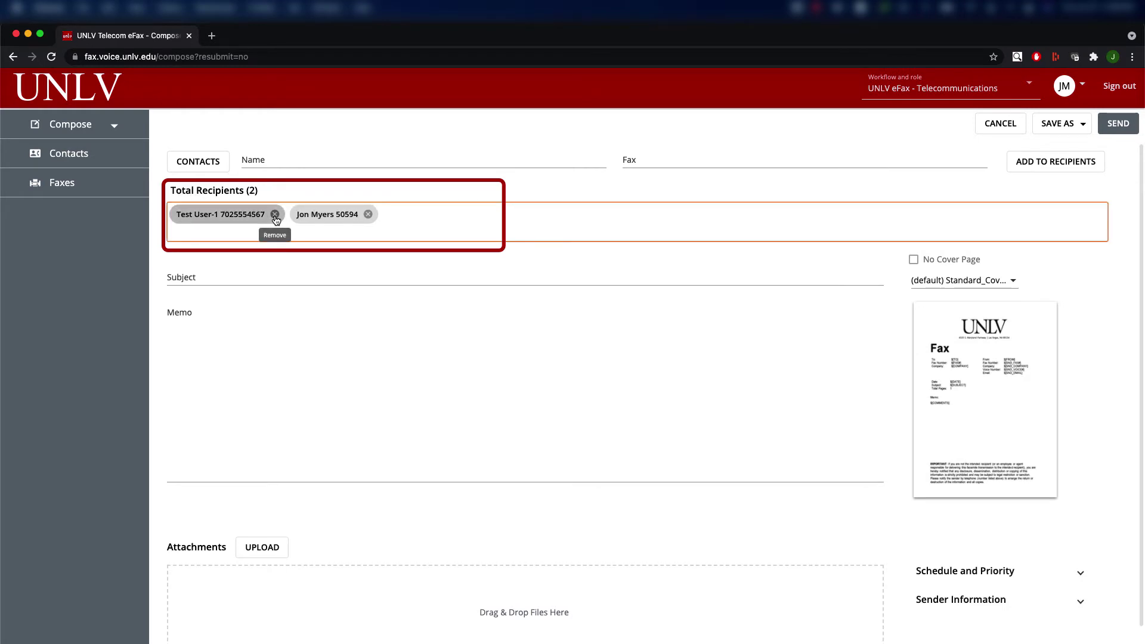
click(275, 215)
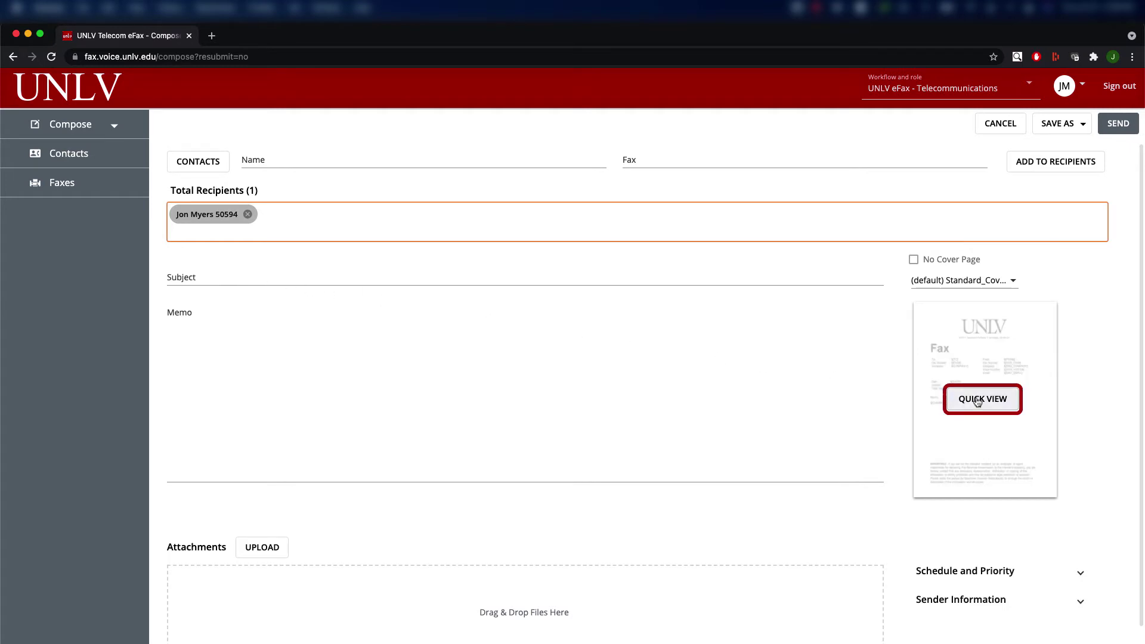
click(1002, 401)
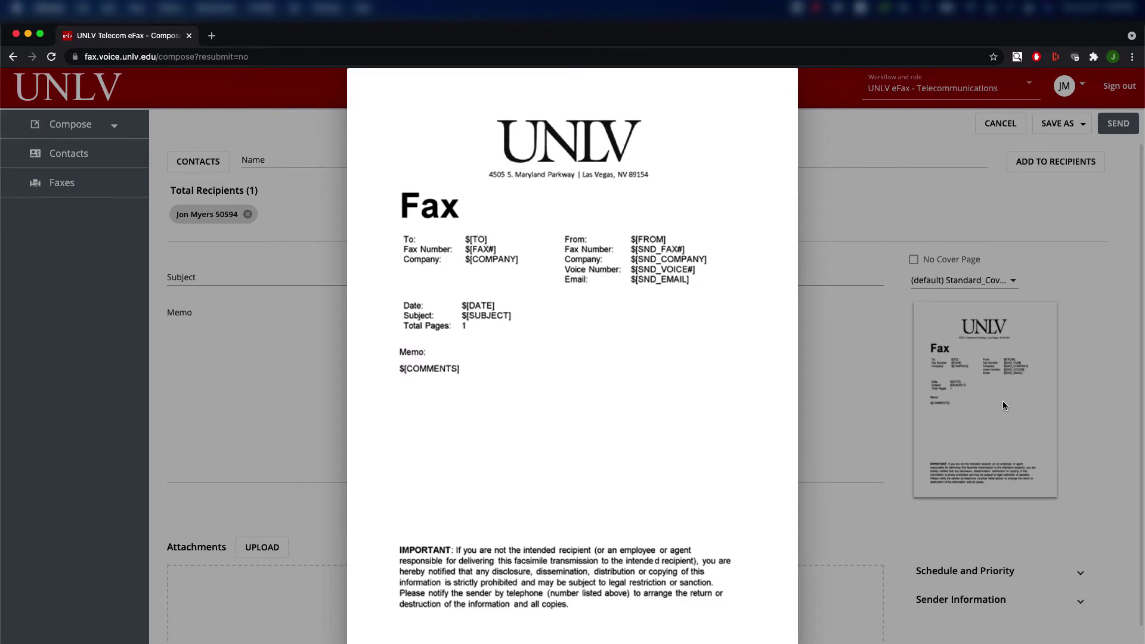
click(1003, 405)
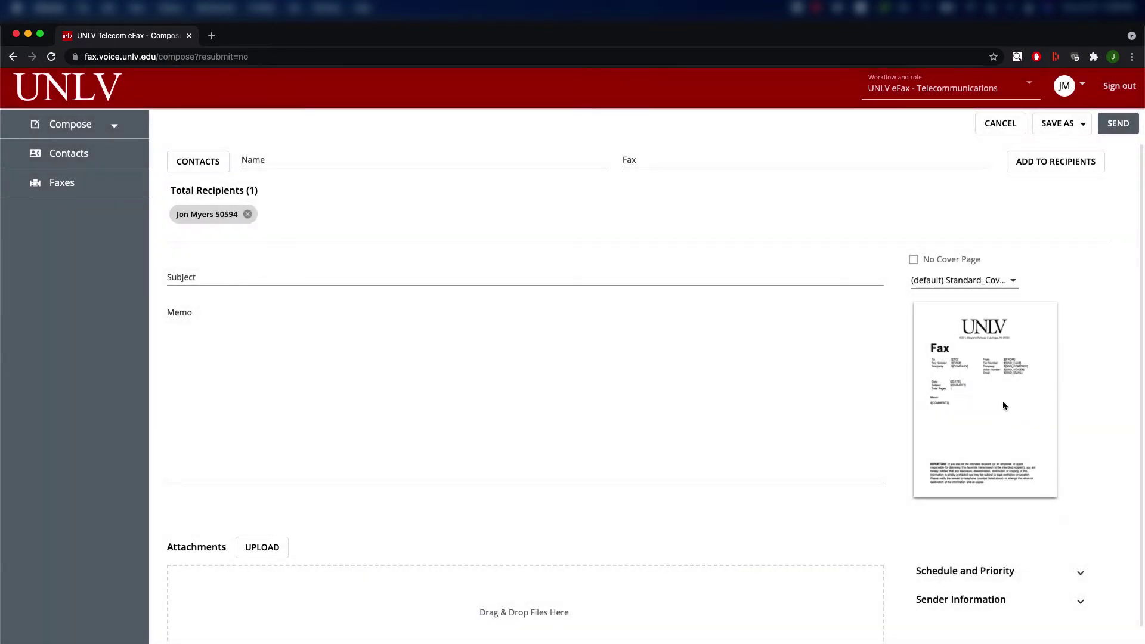
click(246, 276)
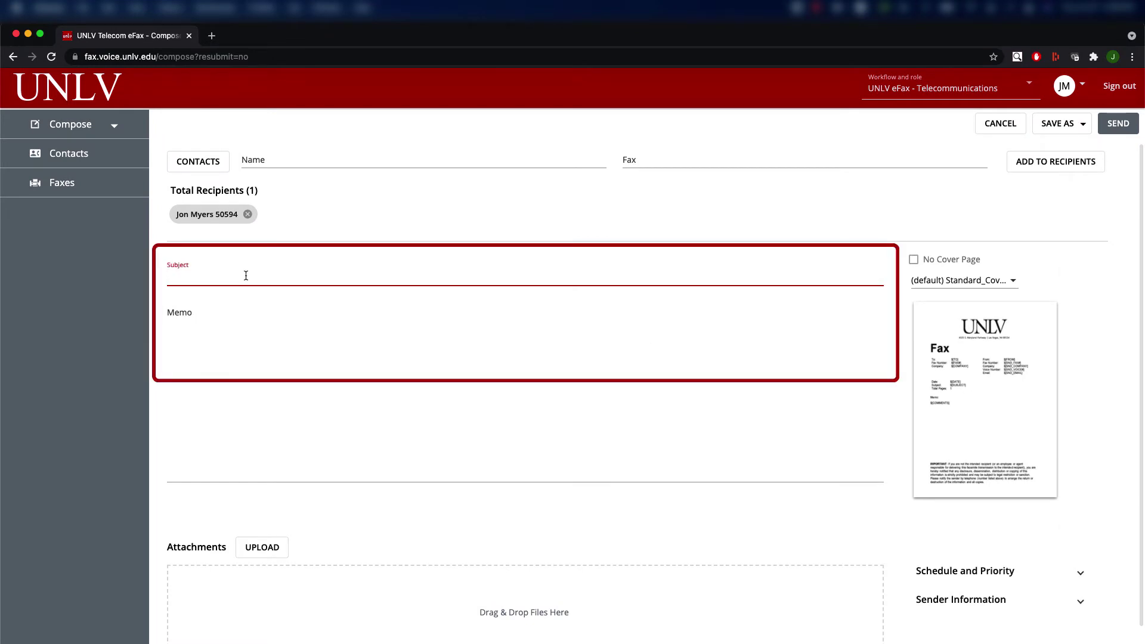
text(Example Subject)
key(Tab)
text(Example Memo)
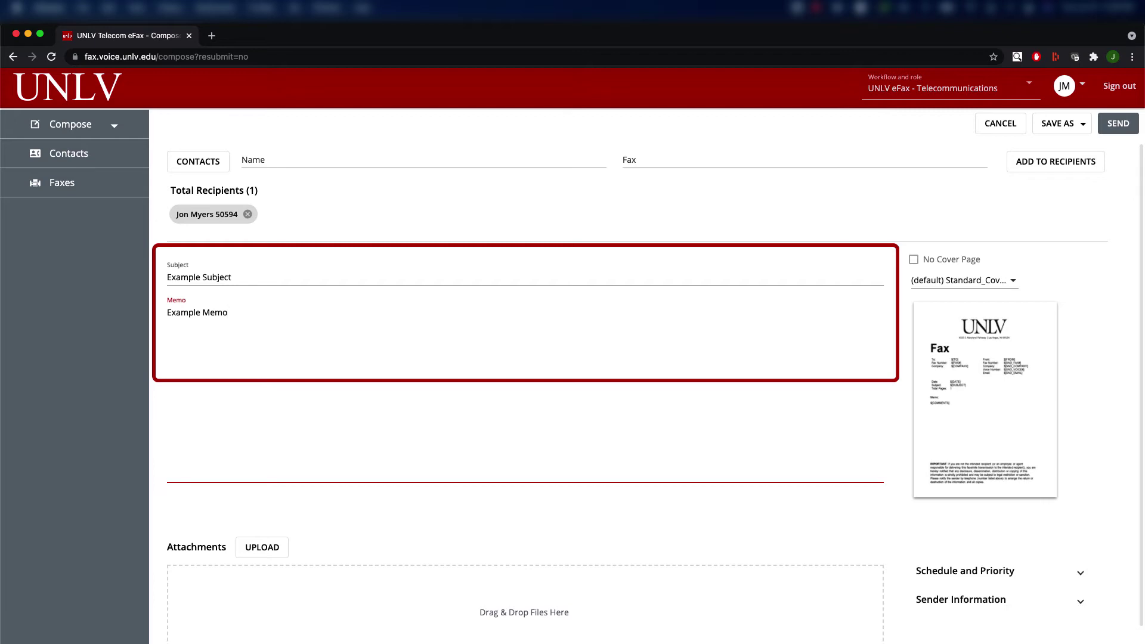
click(1016, 283)
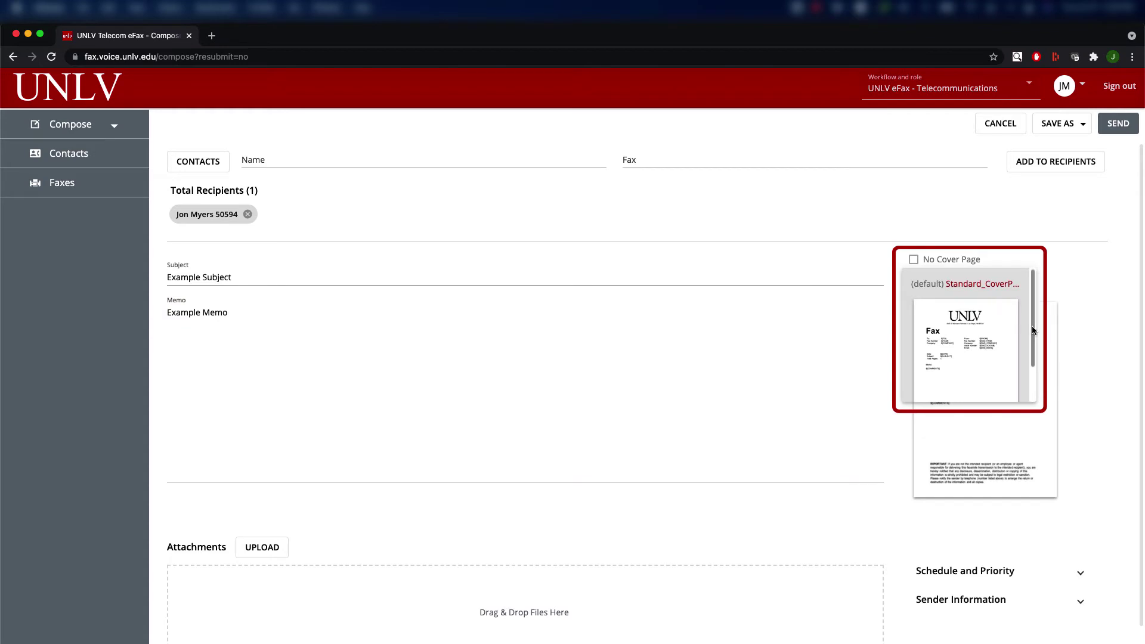
scroll(1032, 330, down, 2)
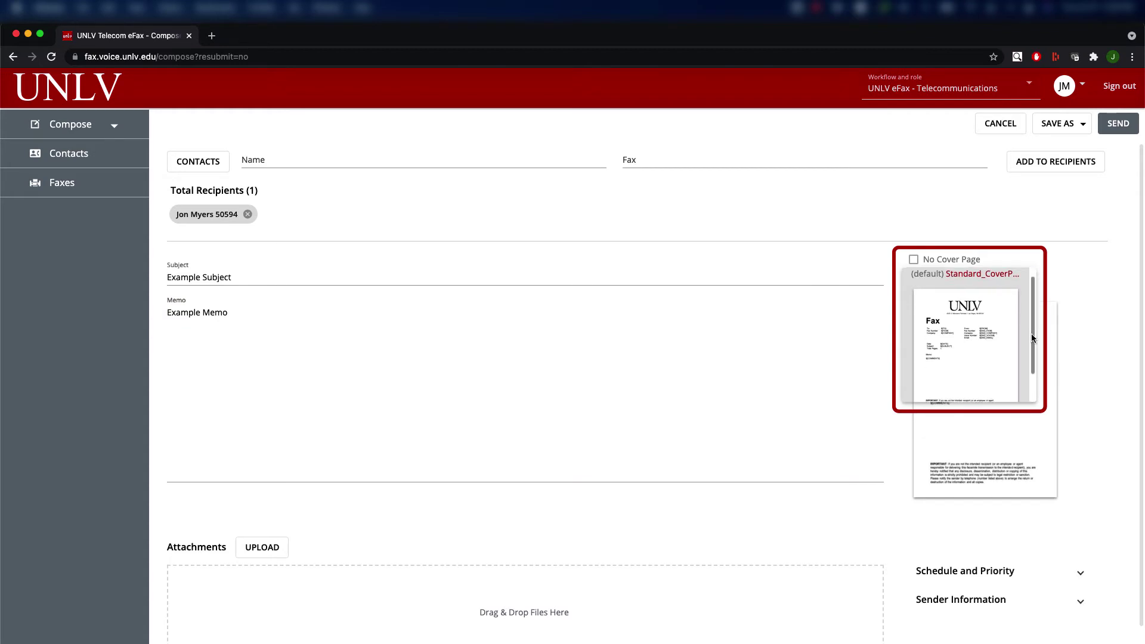
click(987, 344)
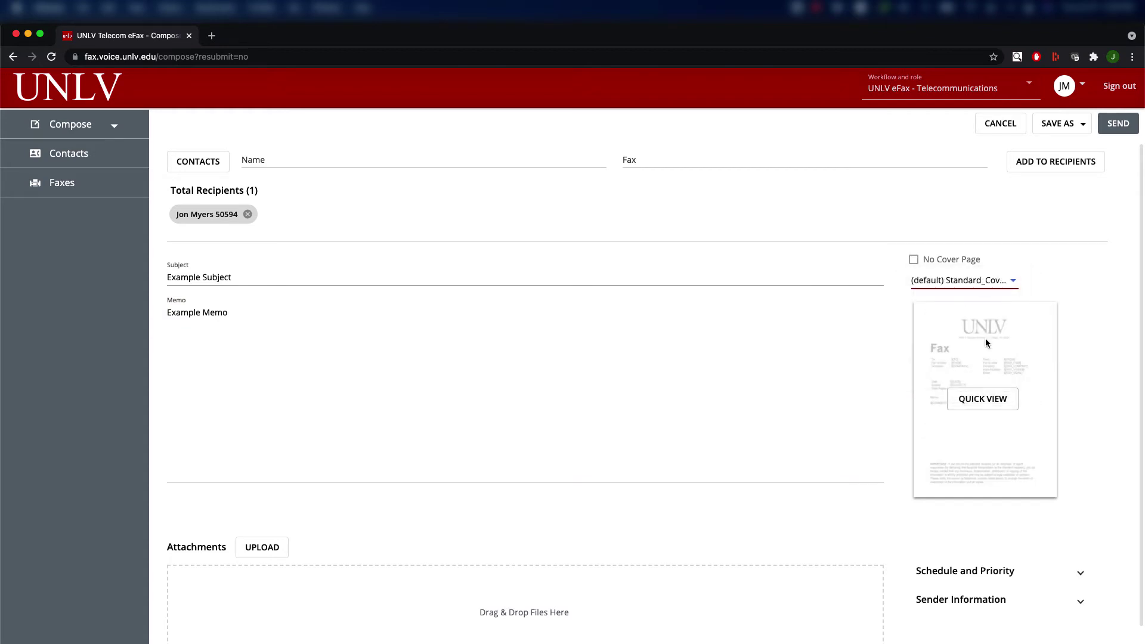
Replace the surname in the sender's name and expand the Schedule and Priority options.
click(997, 605)
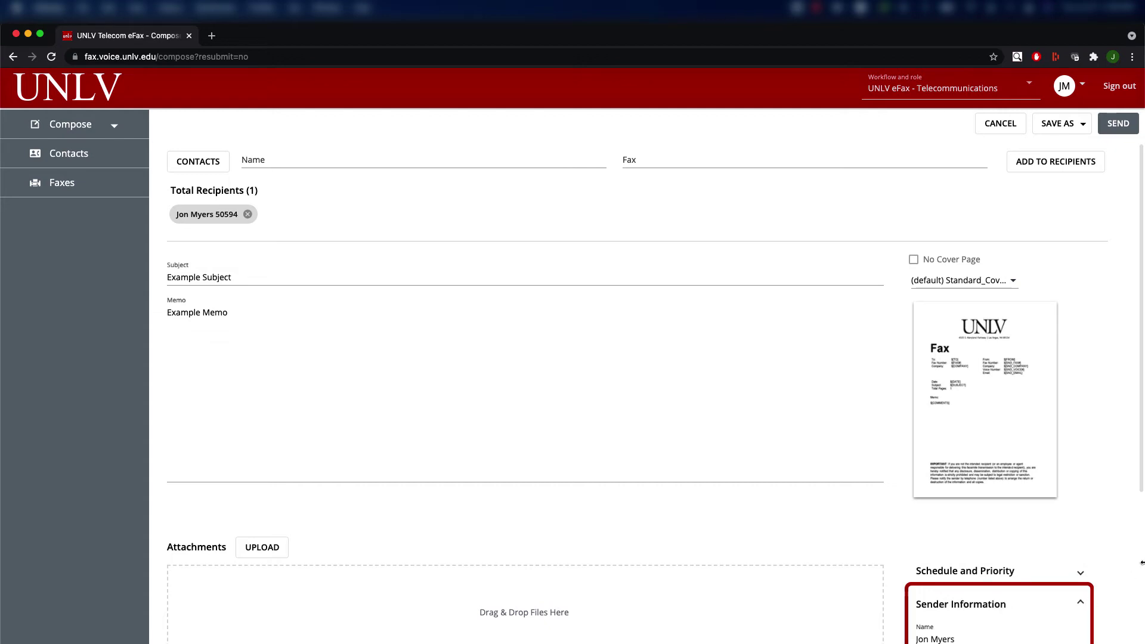
drag(1140, 477, 1144, 639)
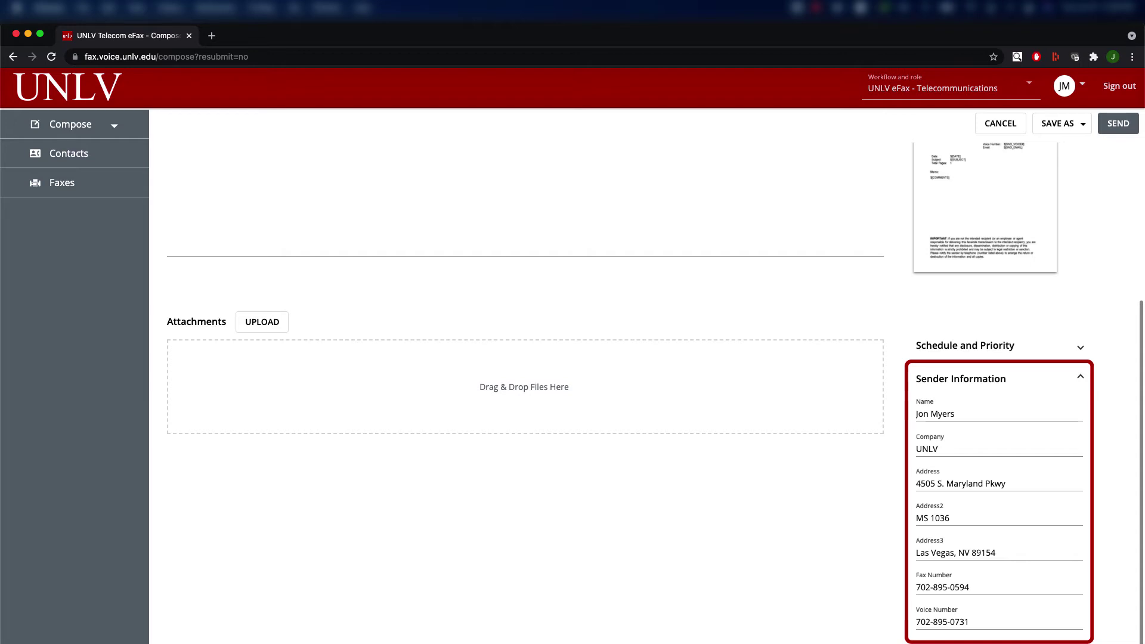
click(963, 415)
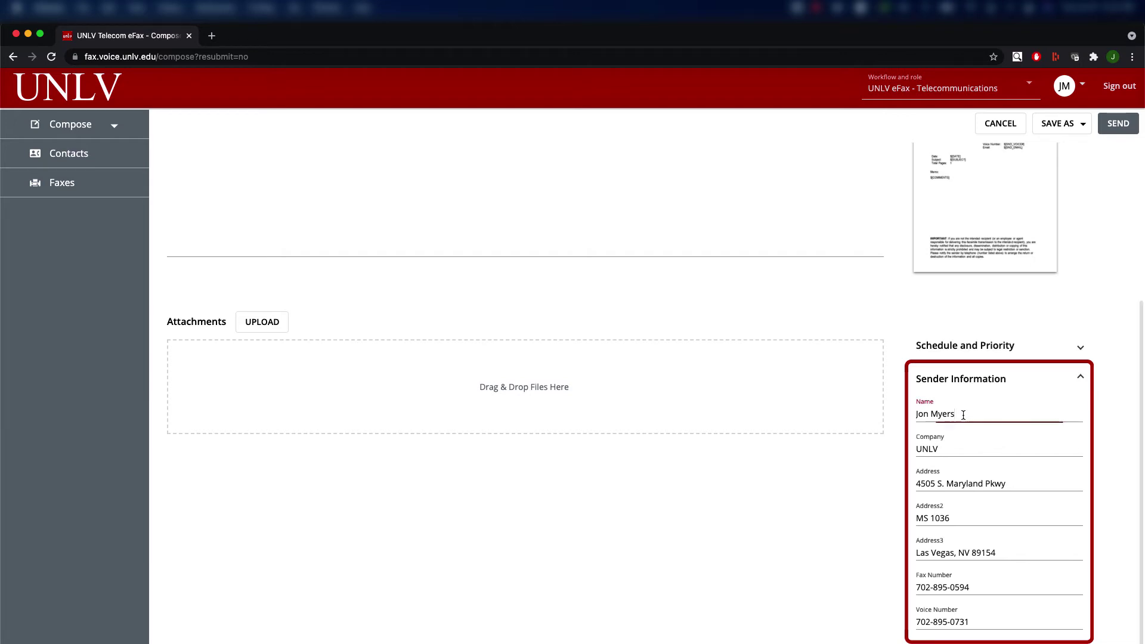
key(BackSpace)
key(BackSpace)
key(BackSpace)
key(BackSpace)
key(BackSpace)
text(Smith)
key(shift+Tab)
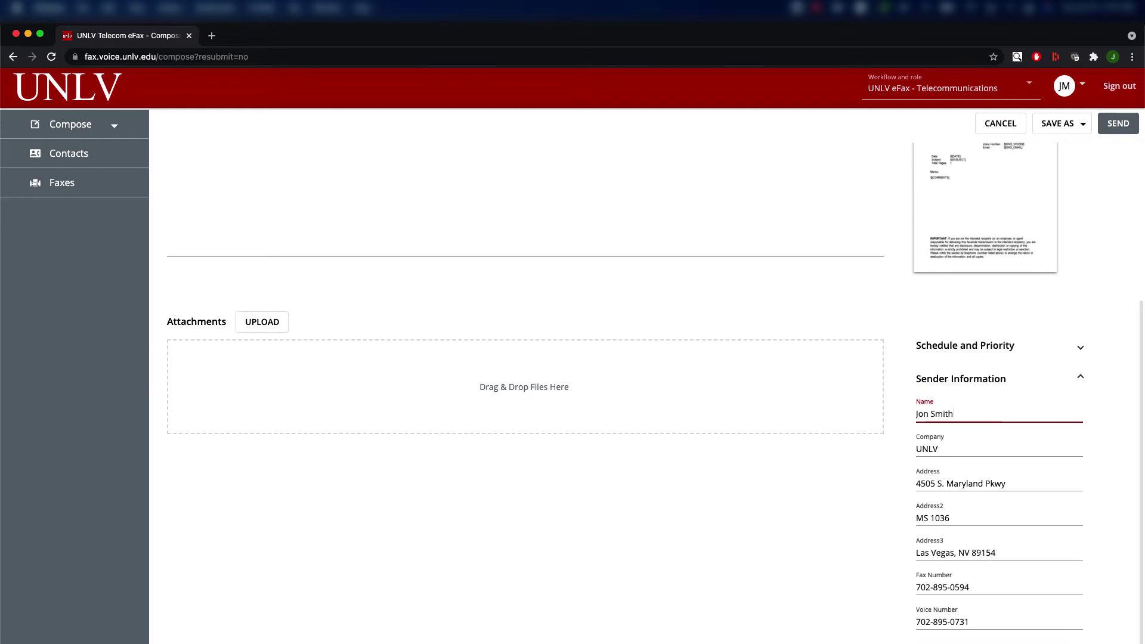
click(975, 353)
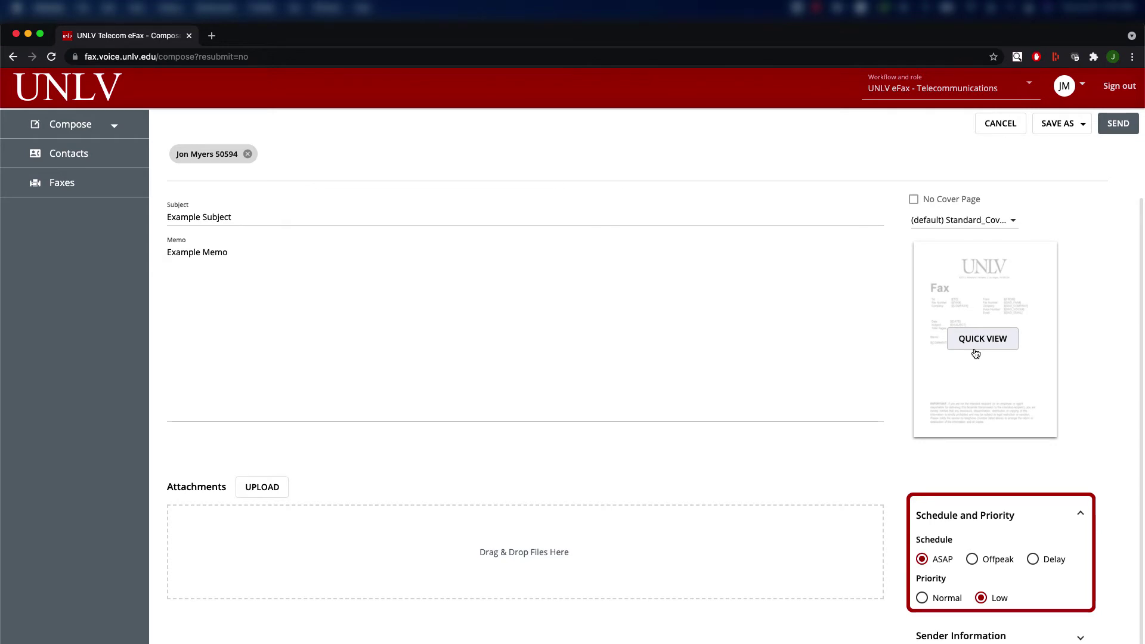
click(924, 560)
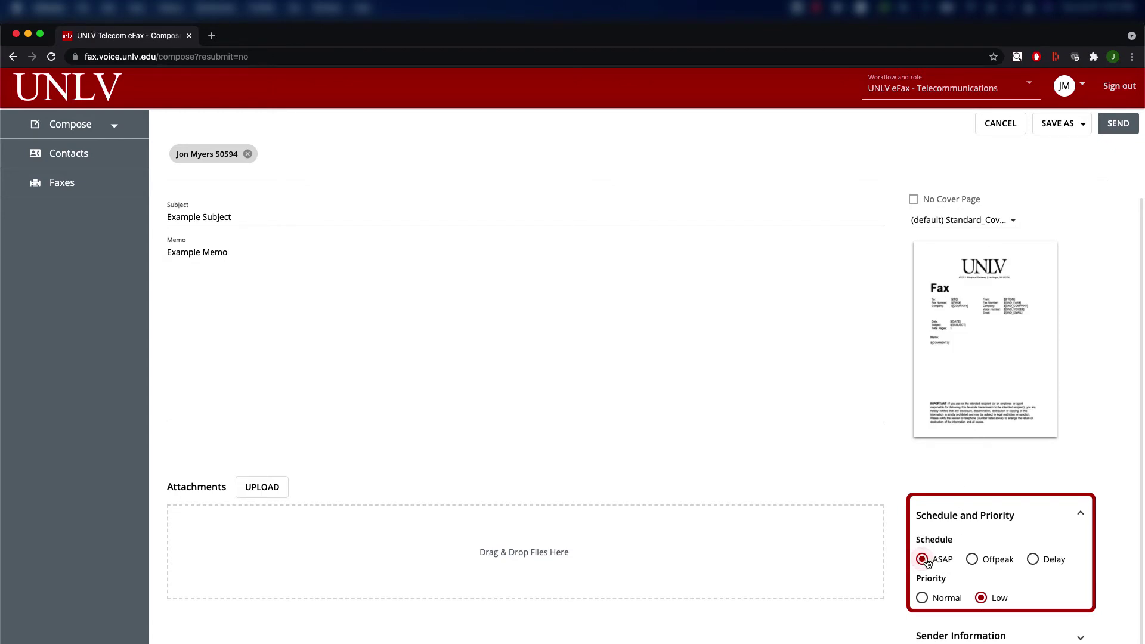
click(973, 560)
click(1028, 564)
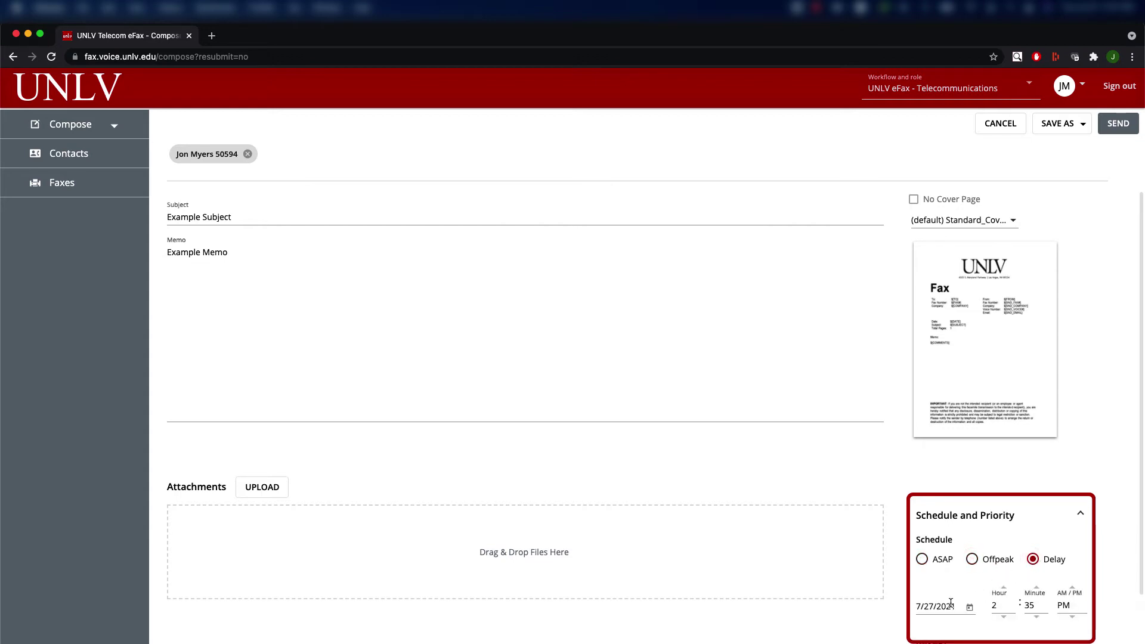
click(969, 607)
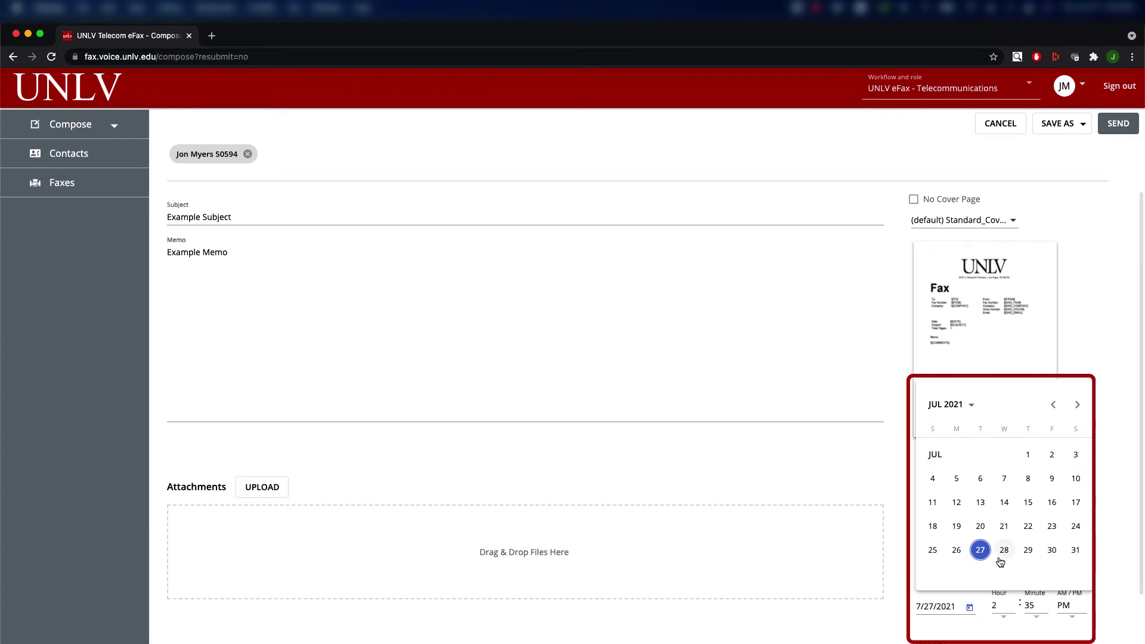
click(1004, 550)
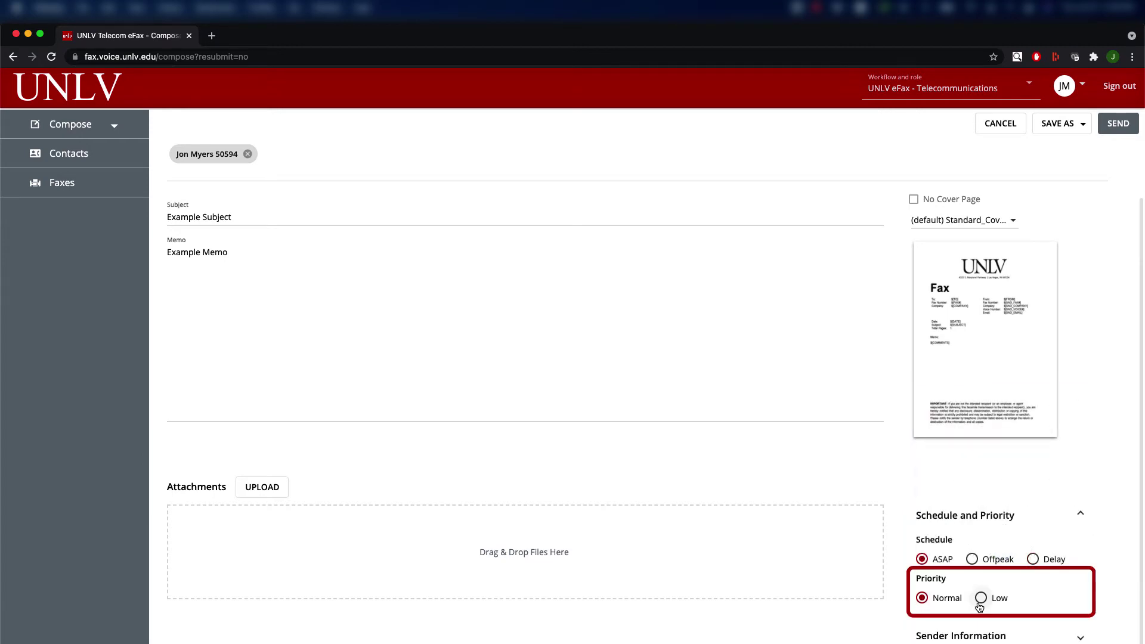
click(981, 598)
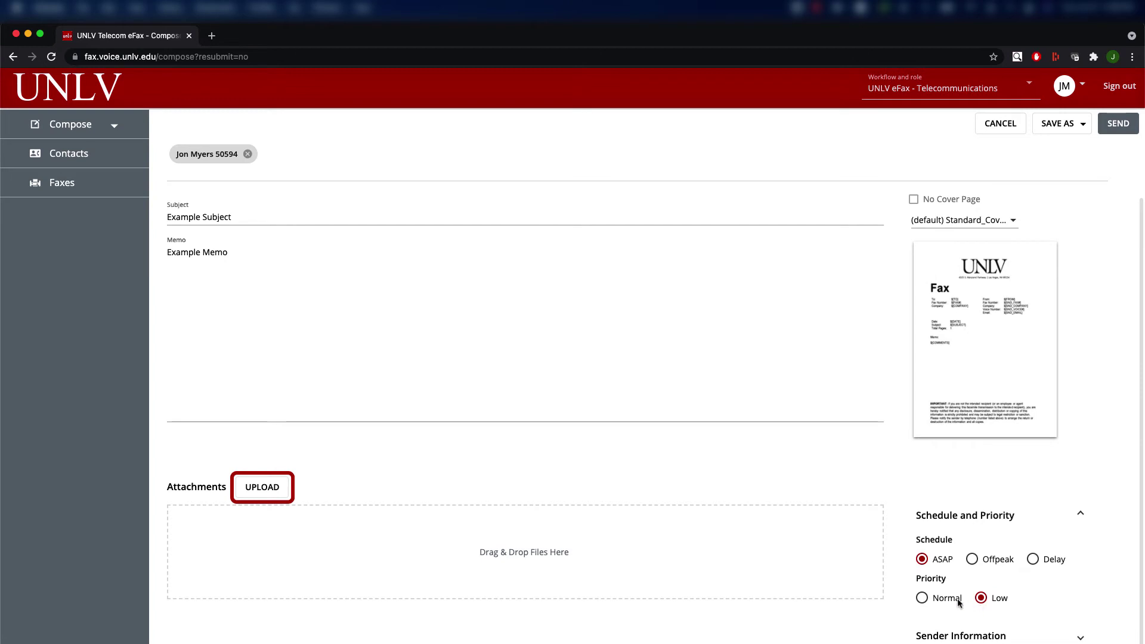
Attach test-fax-doc.pdf to the fax and send it.
click(266, 496)
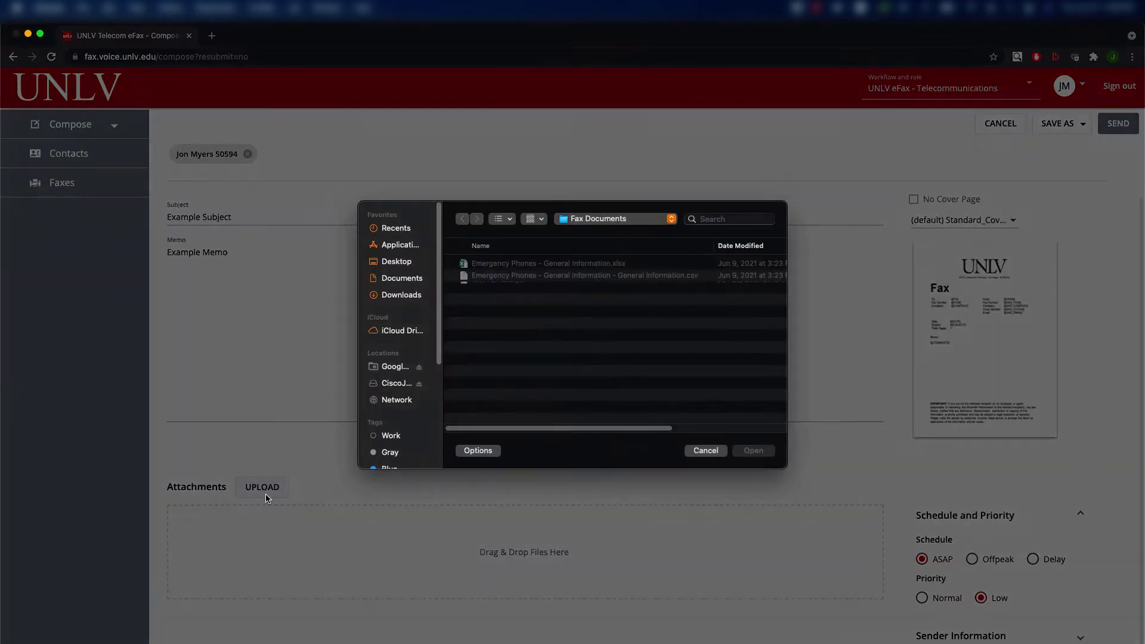
click(487, 291)
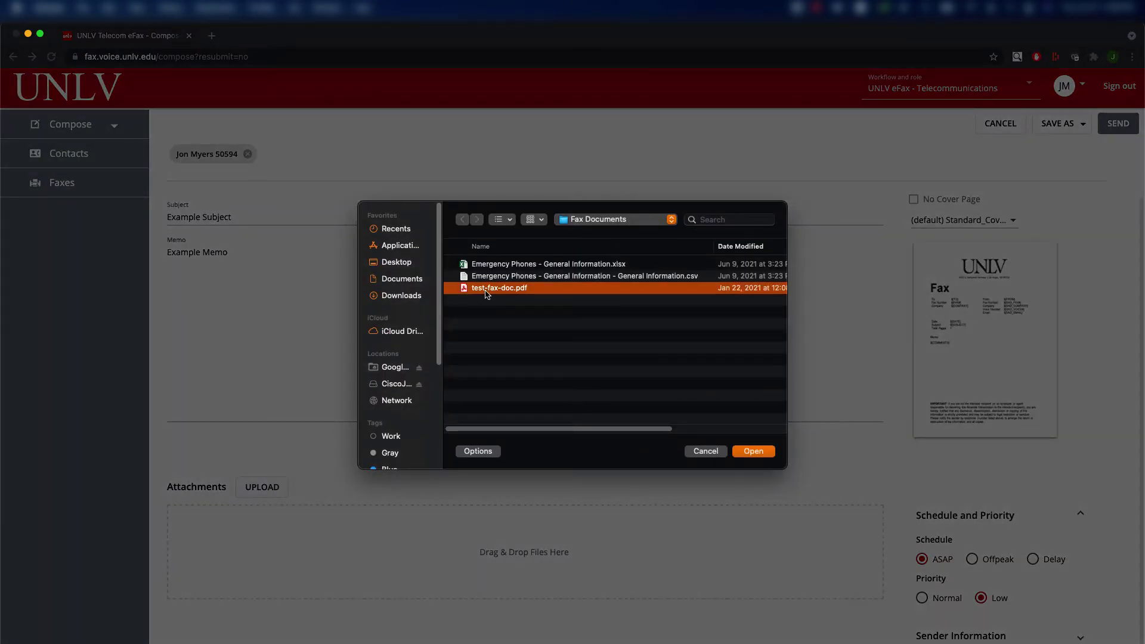
click(752, 451)
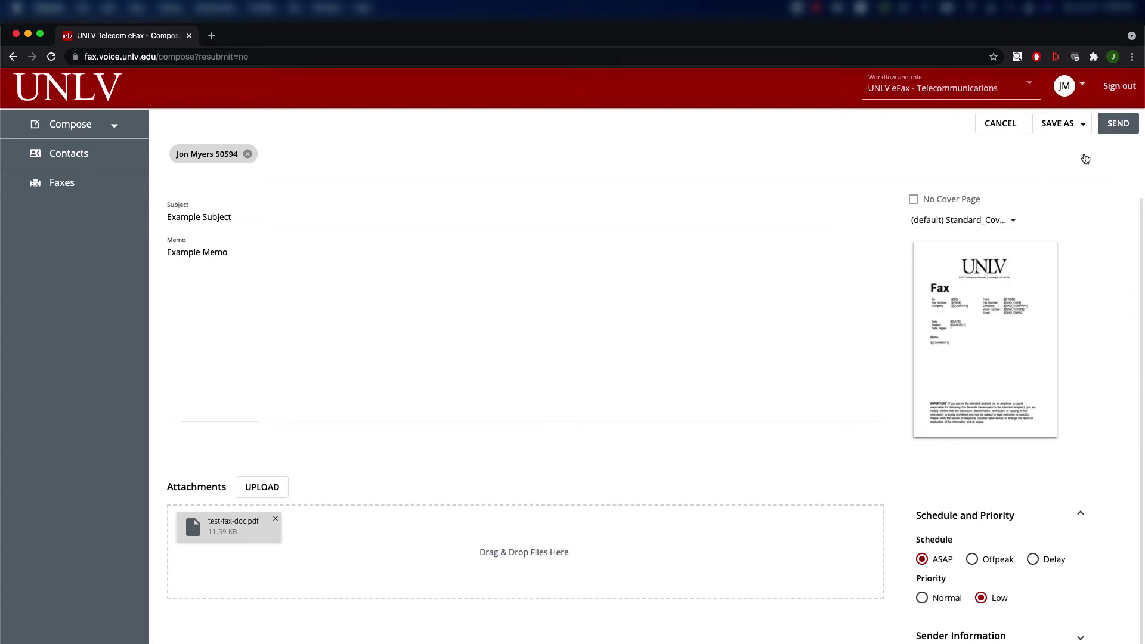
click(1113, 132)
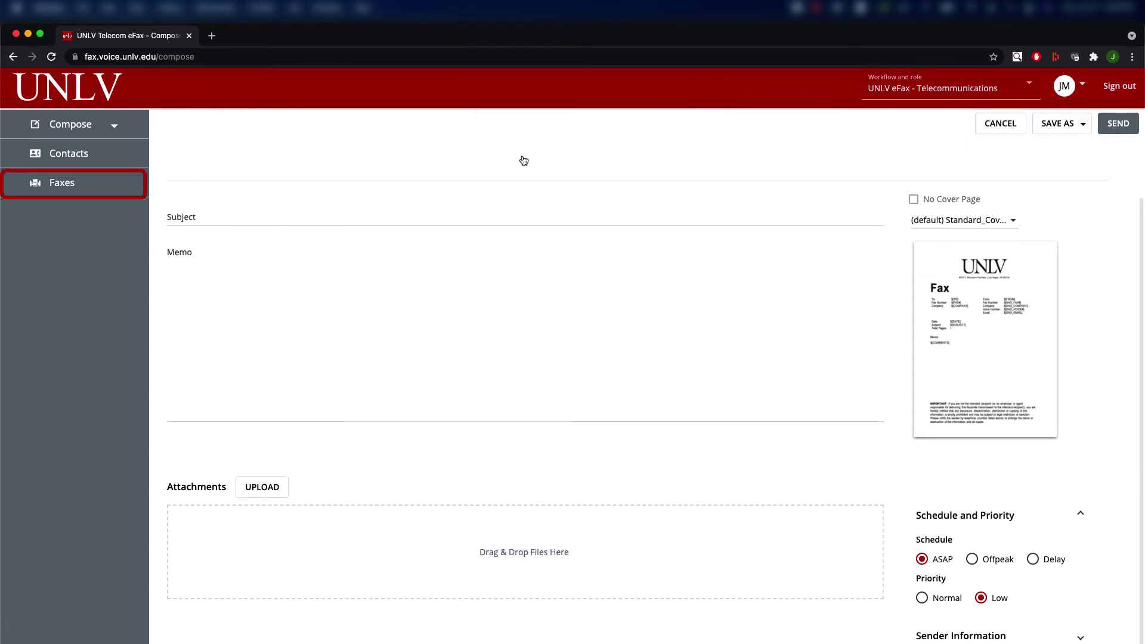
click(67, 182)
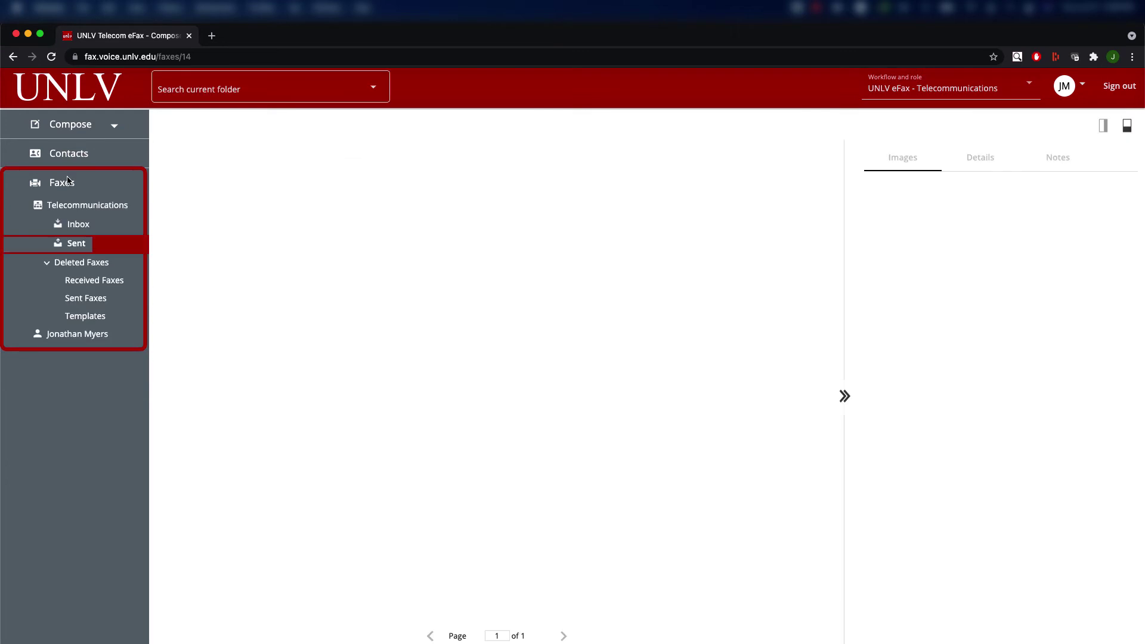
Refresh the Sent list to see the 'test failure' fax's updated status.
click(76, 250)
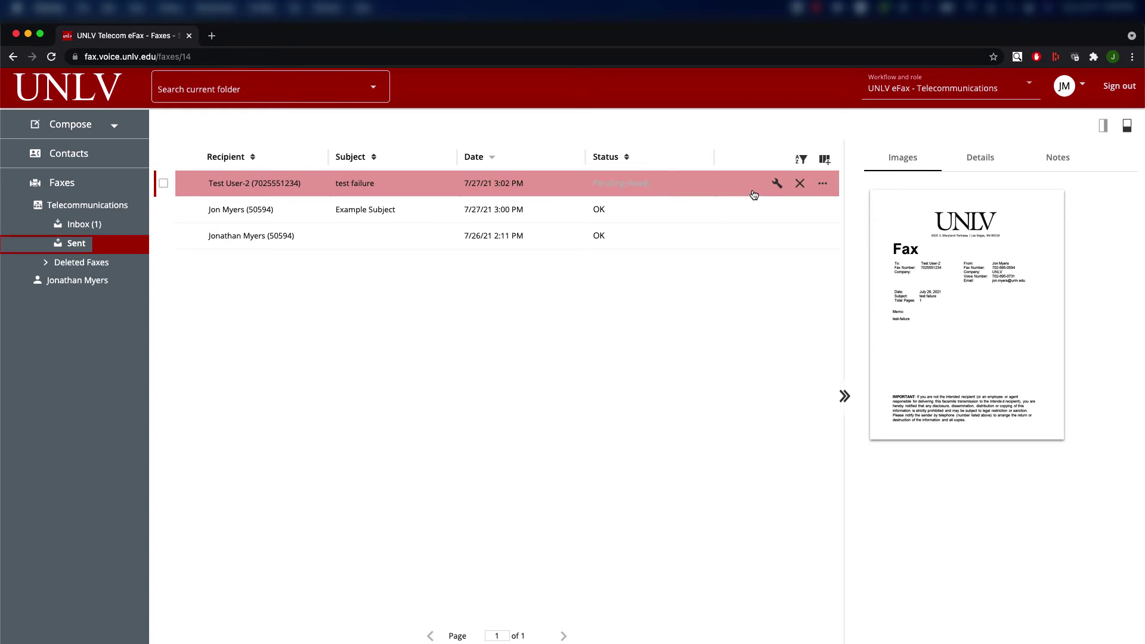
click(778, 189)
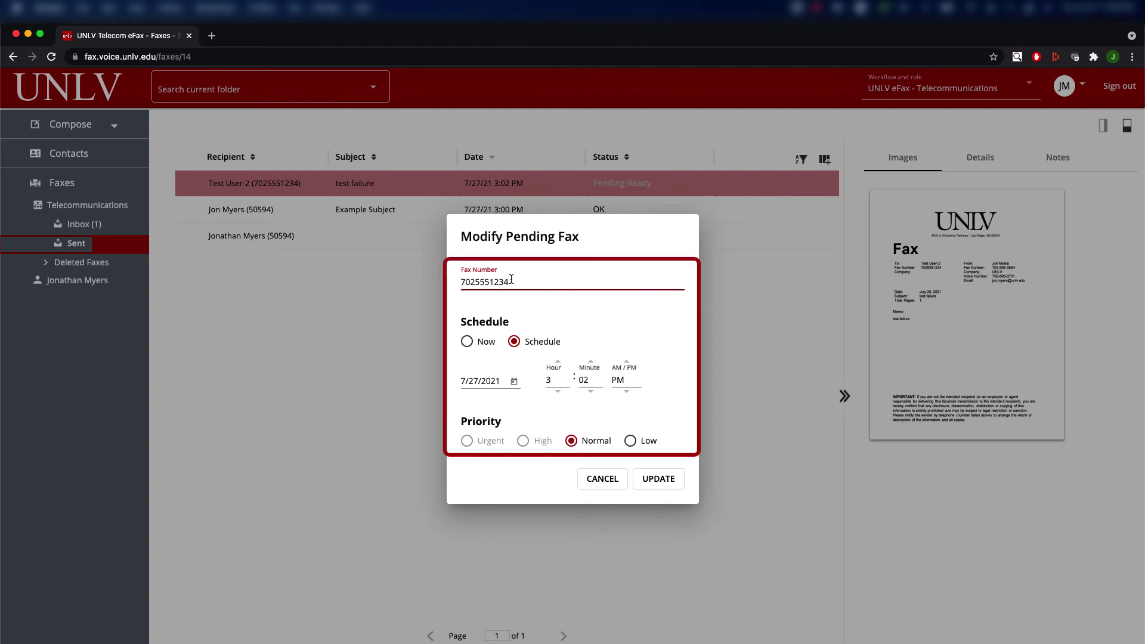
drag(512, 282, 459, 281)
text(50594)
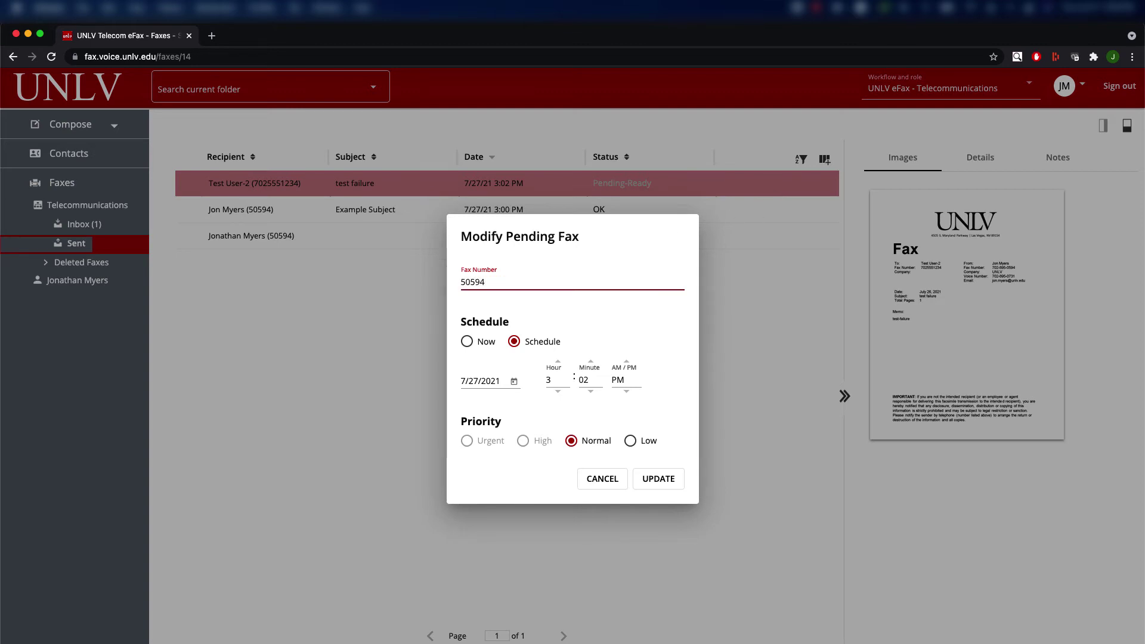
click(602, 484)
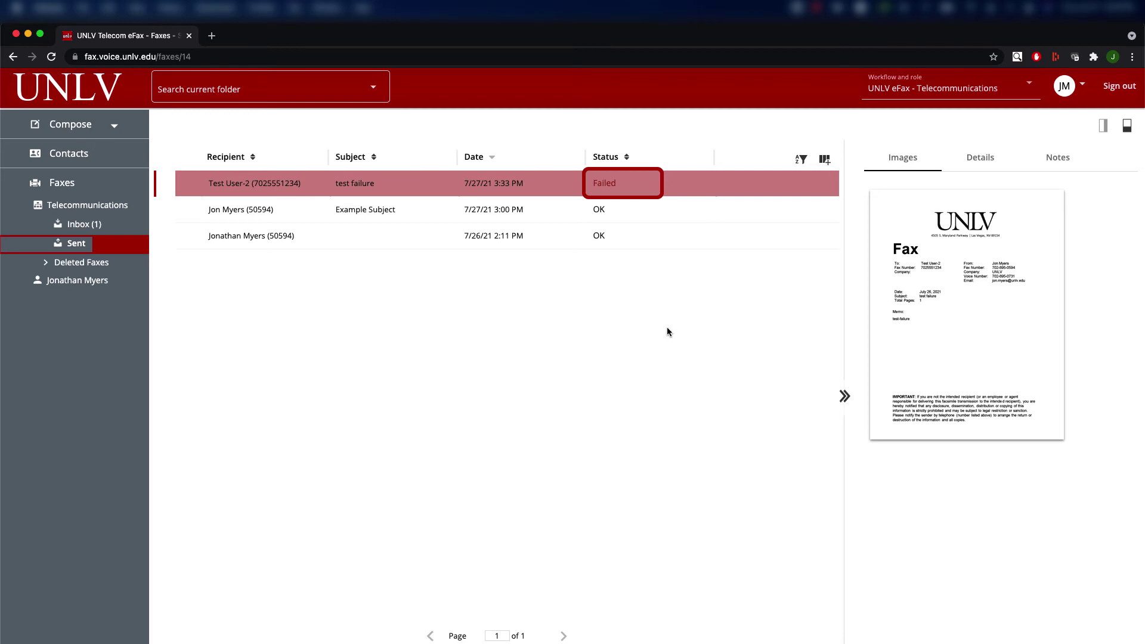
Open the failed fax's Details and inspect its Transmit Status.
mouse_move(805, 185)
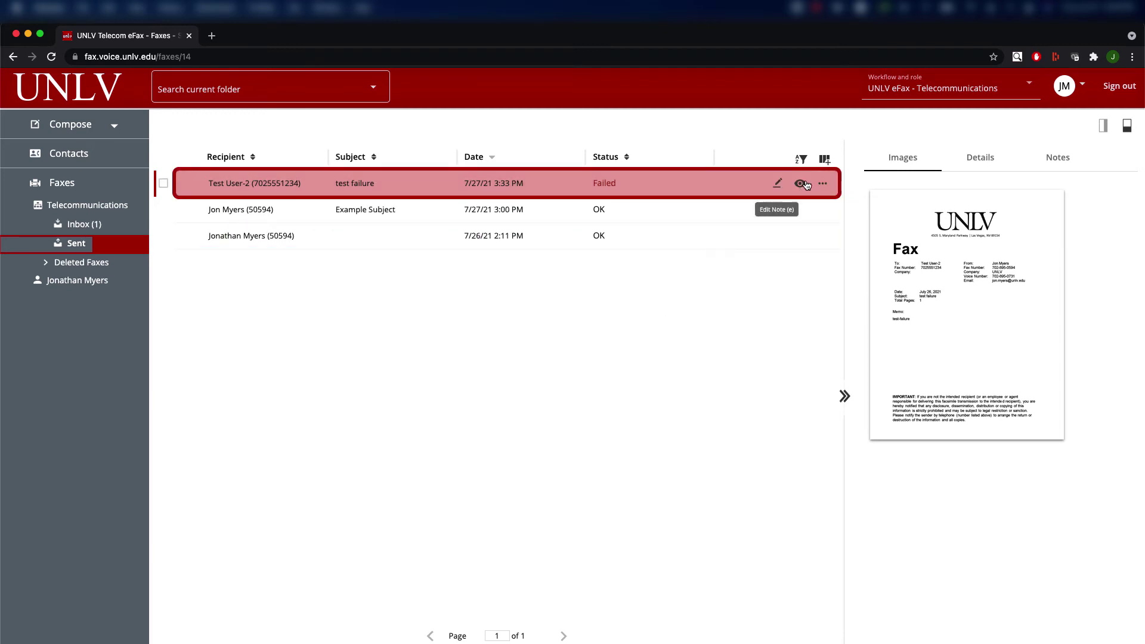
click(969, 163)
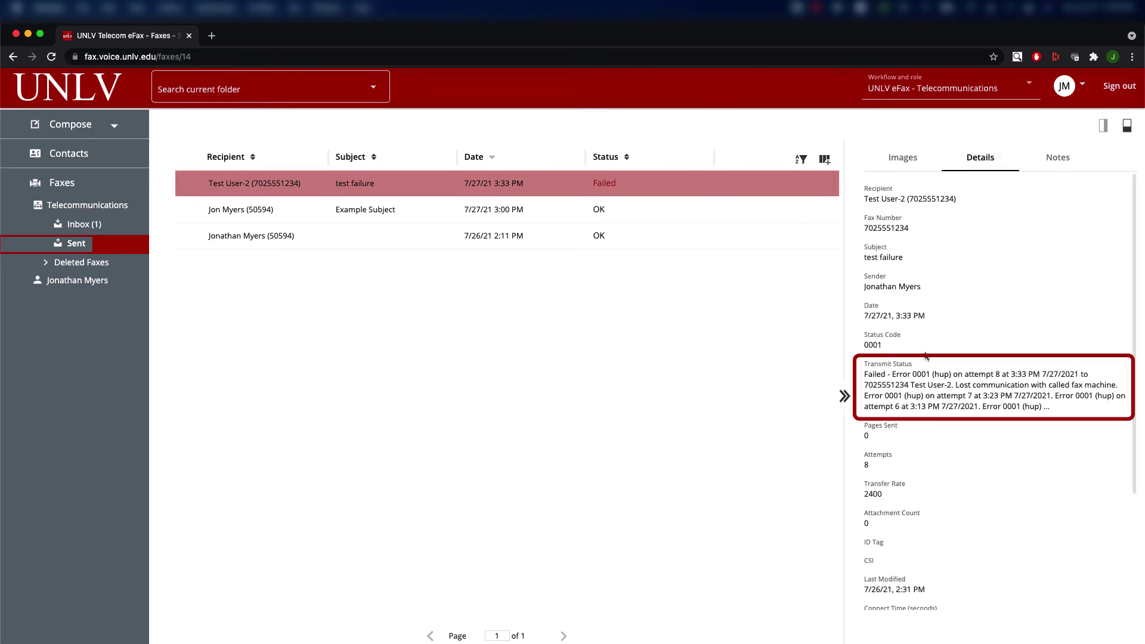
drag(912, 364, 865, 362)
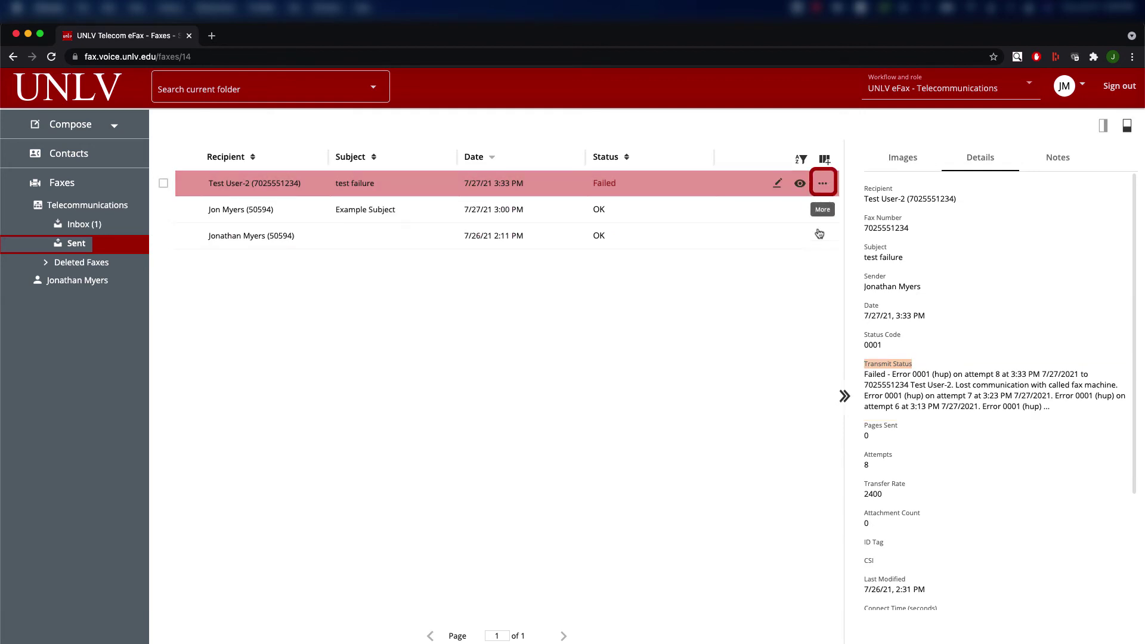
Start Retry Failed with an edited fax number, then cancel without resending.
click(823, 186)
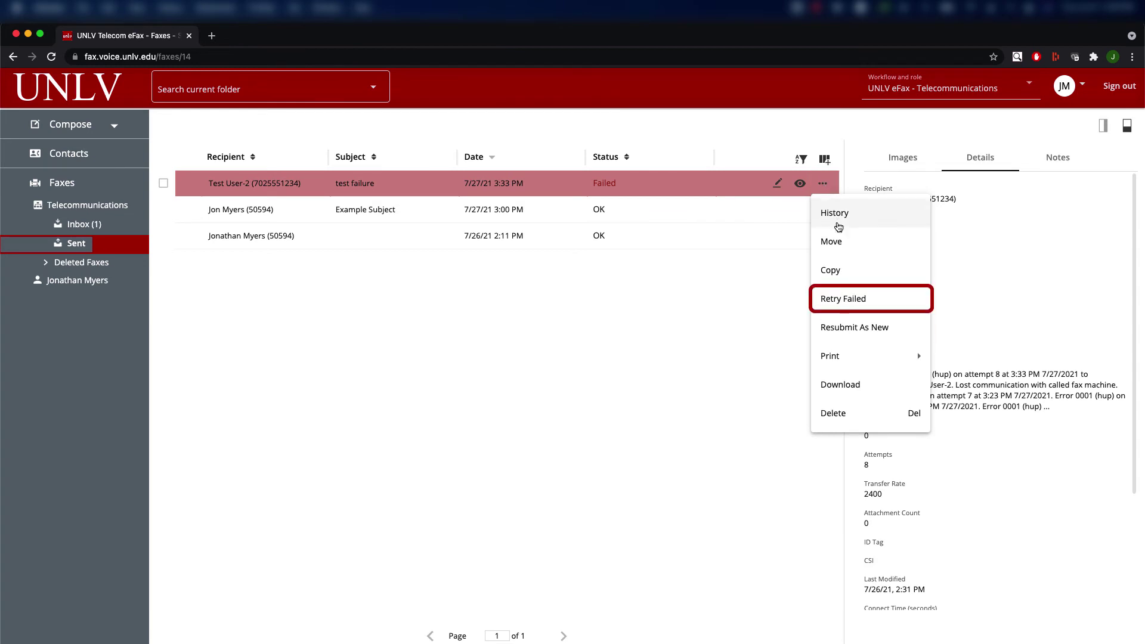
click(833, 303)
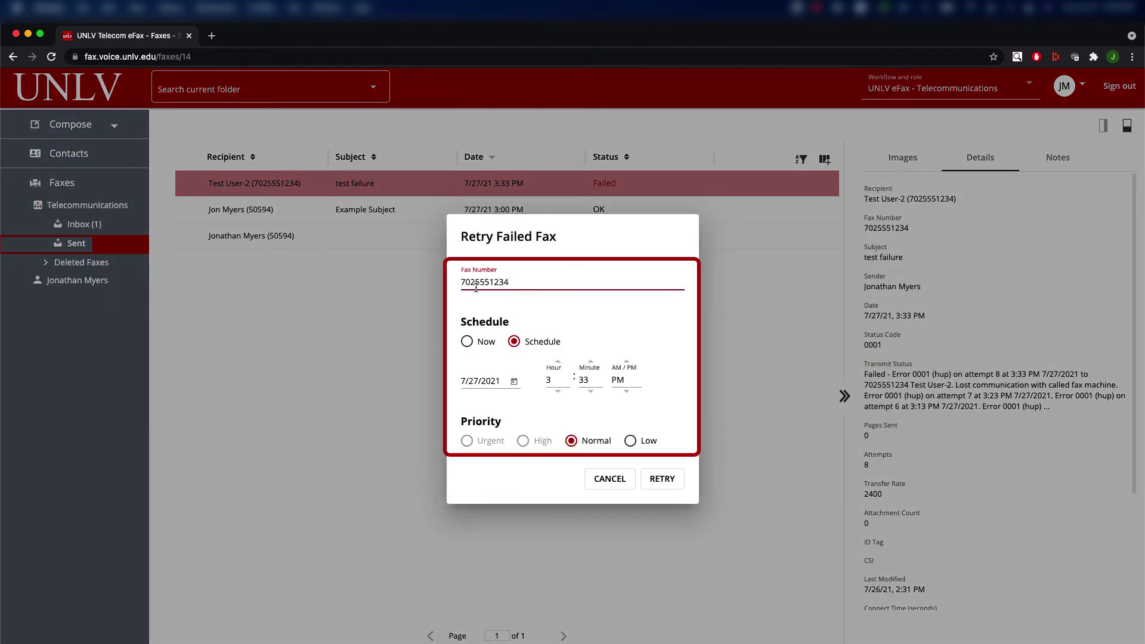
drag(541, 286, 459, 282)
text(55544)
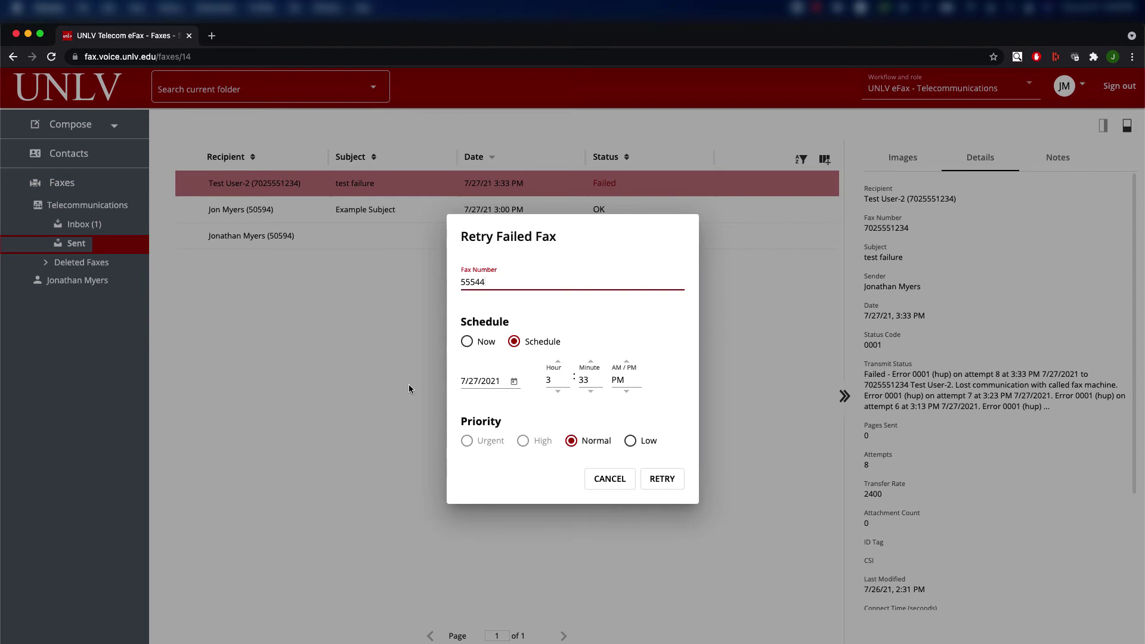
click(597, 479)
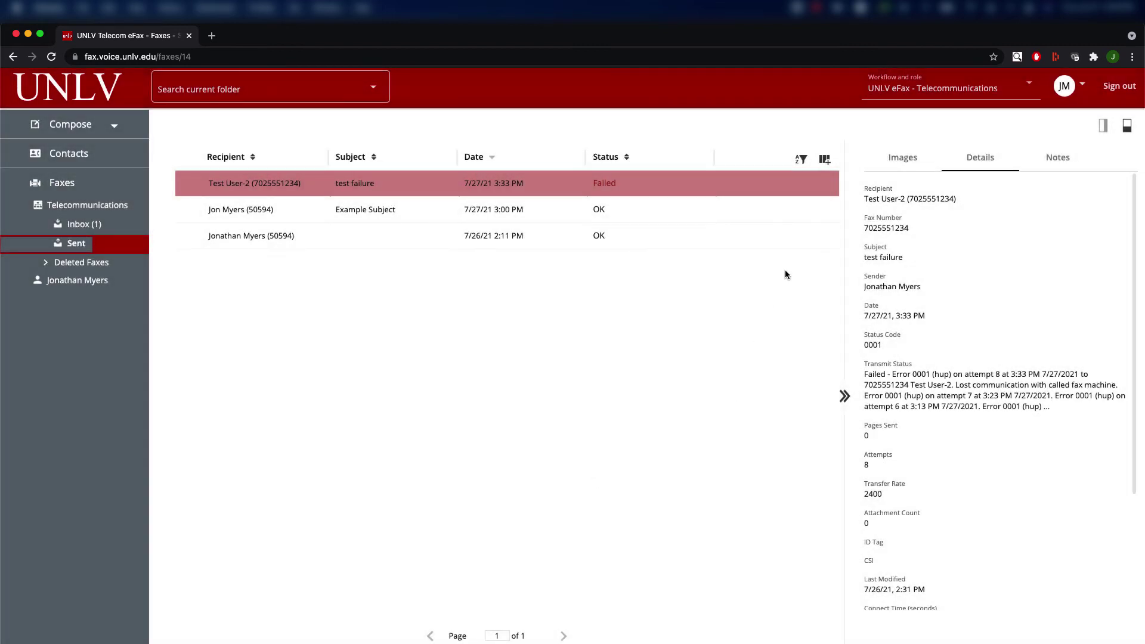
click(823, 183)
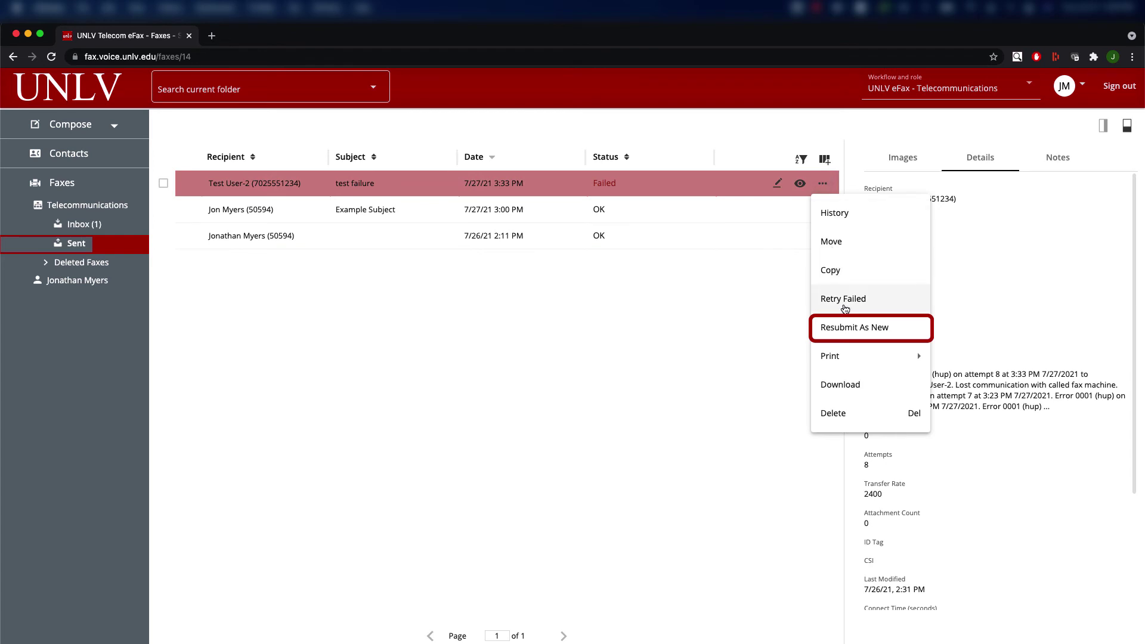
Resubmit the failed fax as a new fax, choosing to edit it first.
click(845, 327)
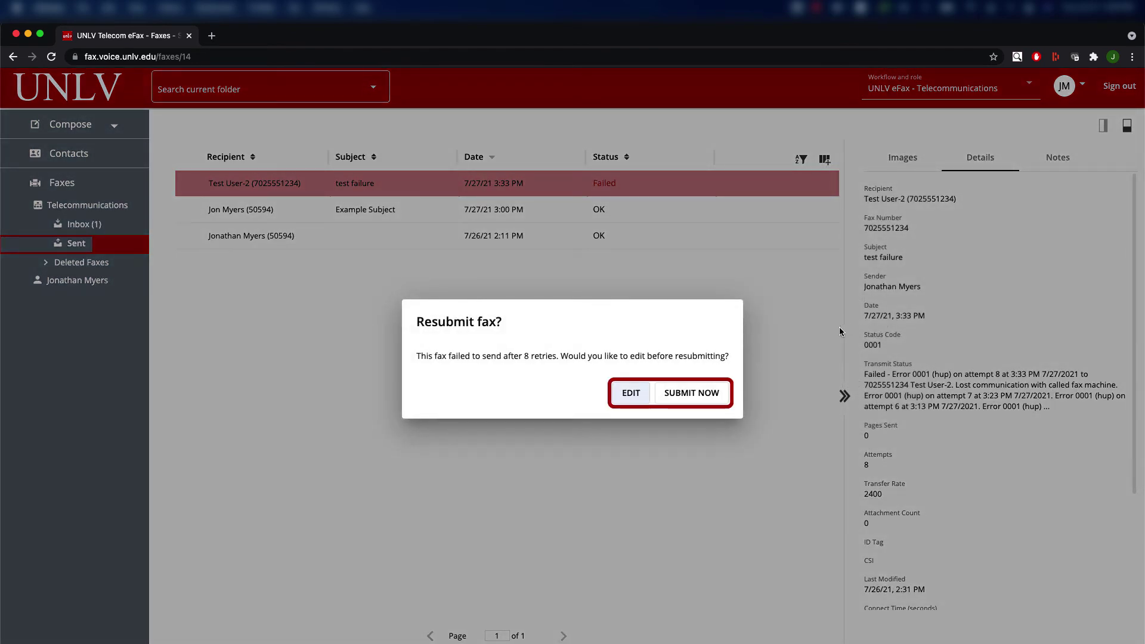
click(631, 395)
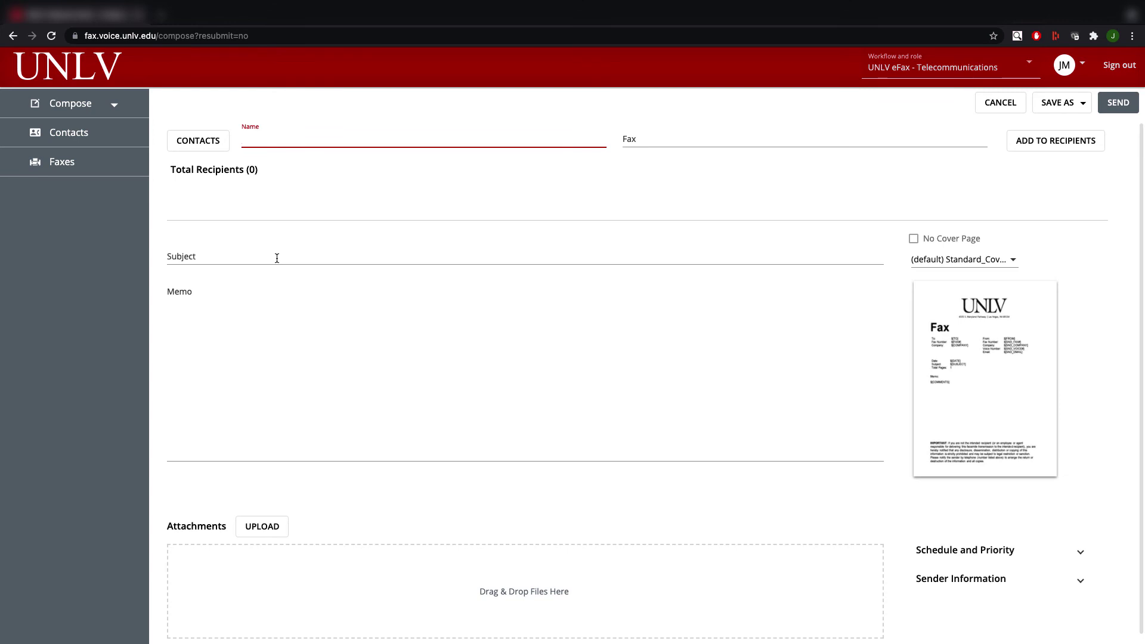
Start a new fax with subject 'Example Template Subject', memo 'Example Template Memo' and the standard cover page.
click(68, 109)
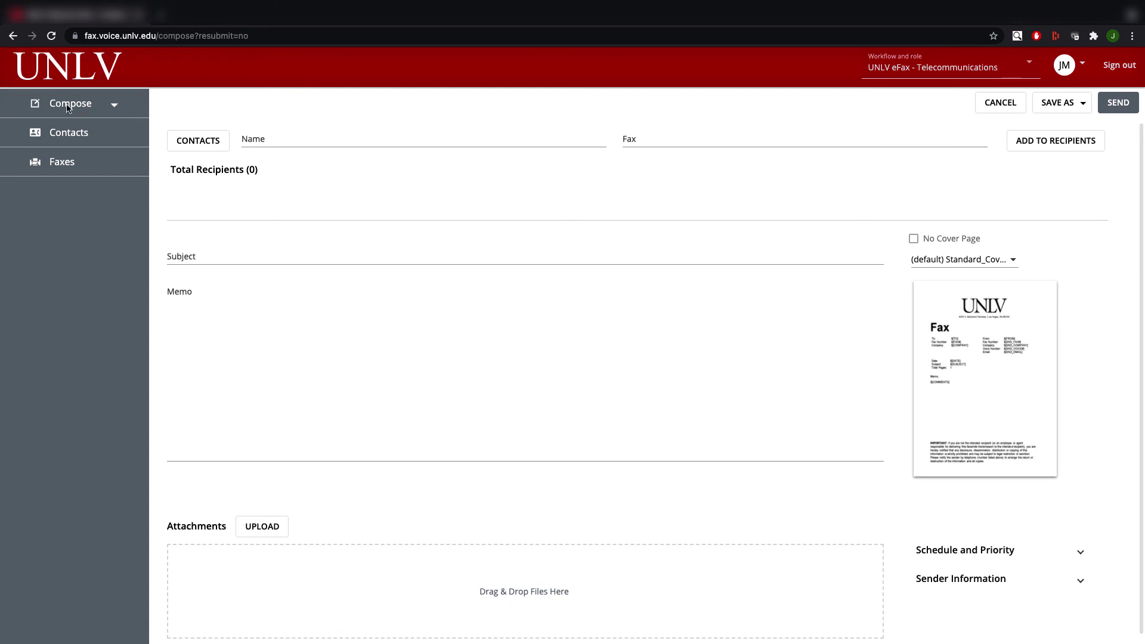
click(358, 256)
text(Example)
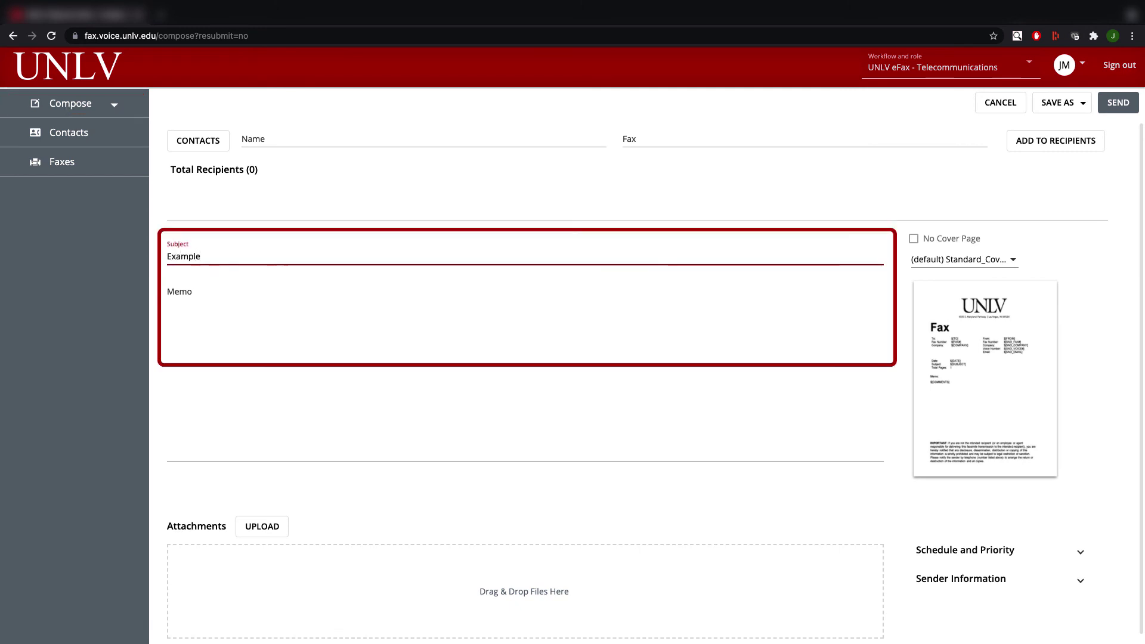
text( Template Subject)
key(Tab)
text(Example Template Memo)
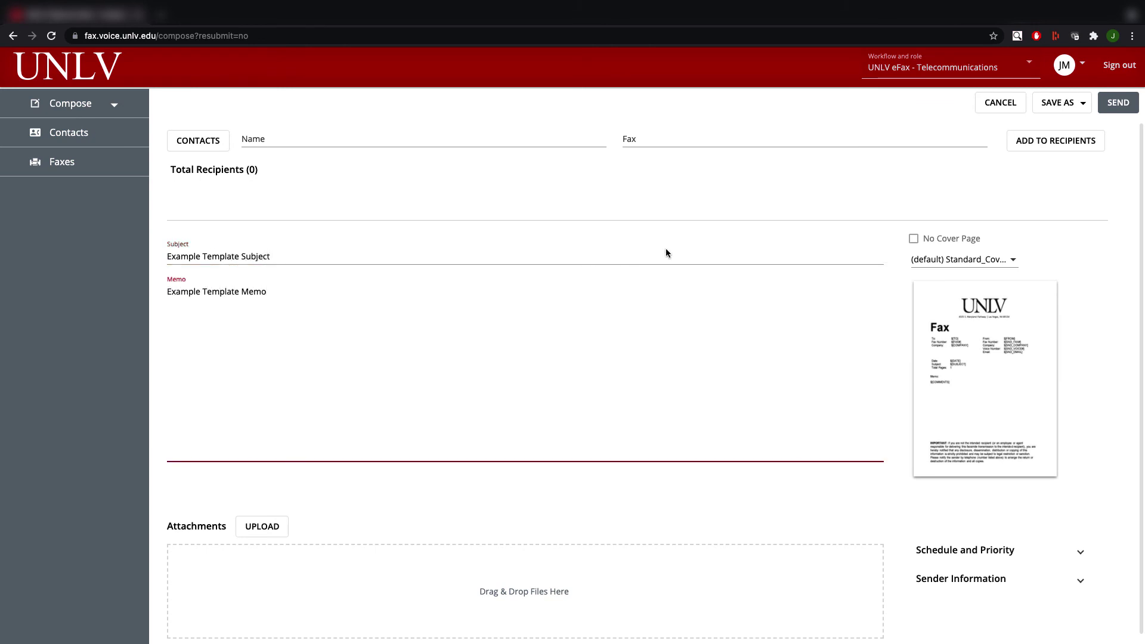
click(984, 259)
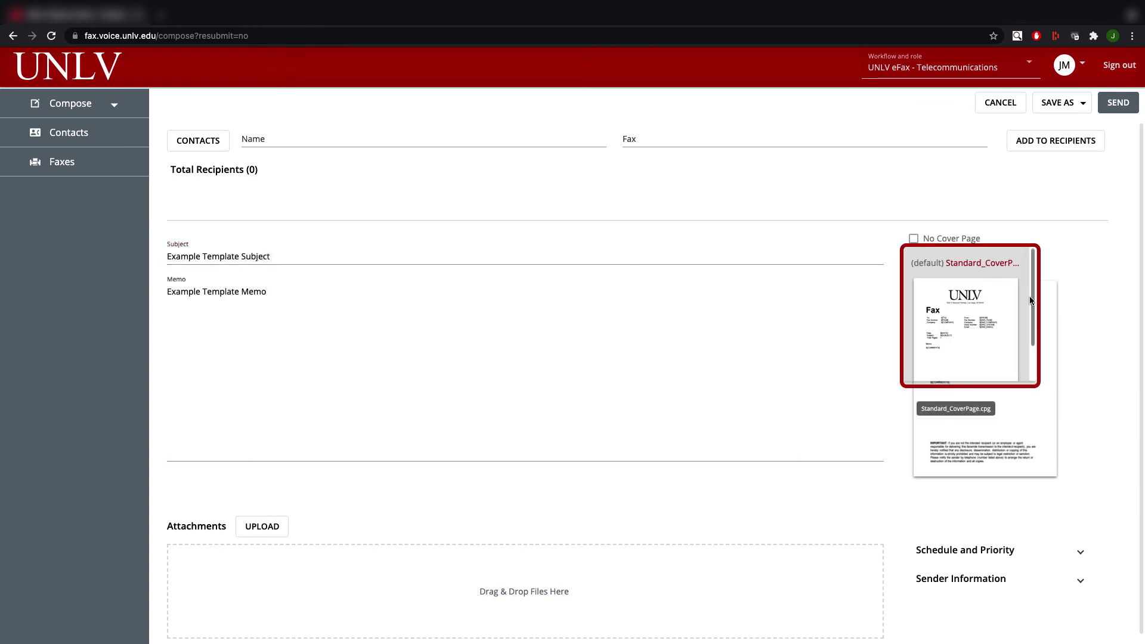
scroll(1033, 338, down, 2)
click(962, 307)
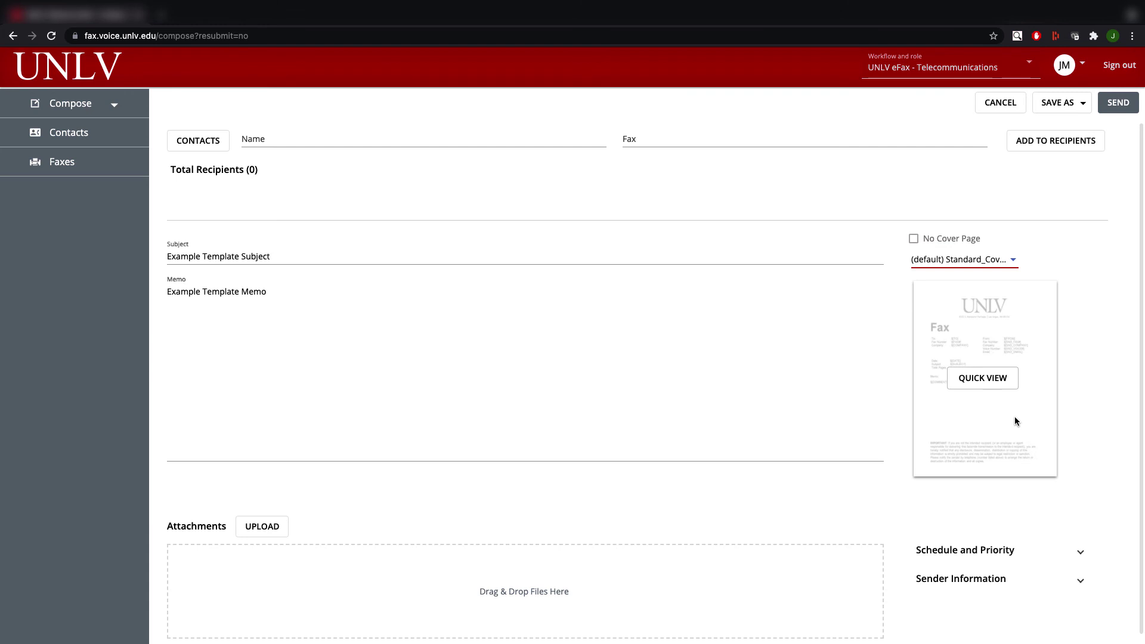
Replace the sender's last name and attach Standard Telecom Fax Attachment.pdf.
click(1042, 572)
scroll(1040, 577, down, 3)
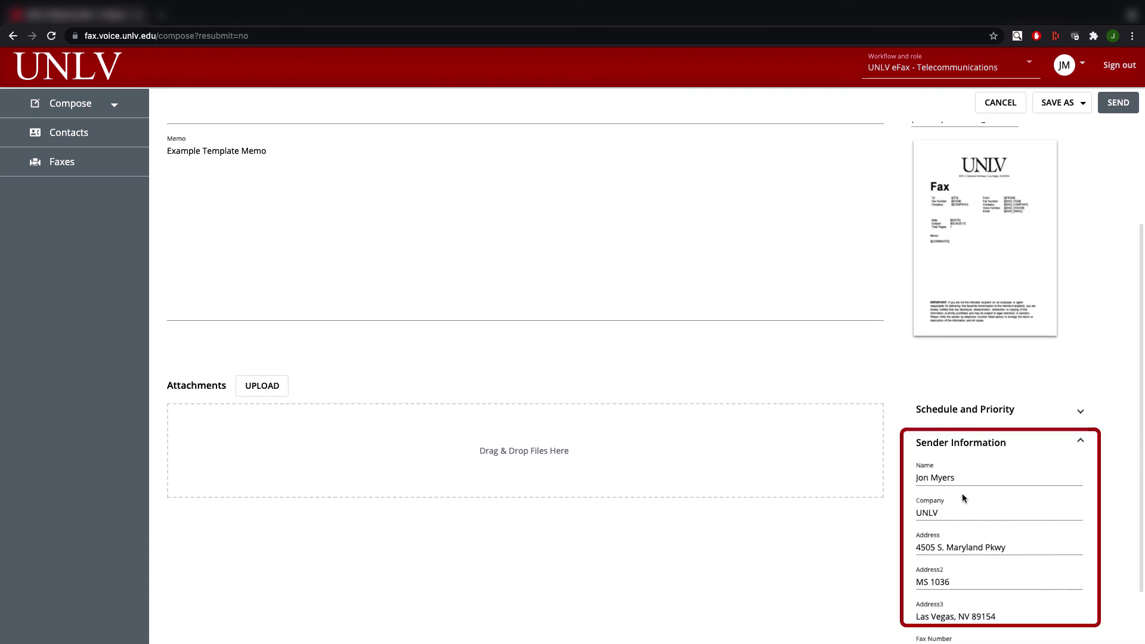
double_click(932, 477)
text(Doe)
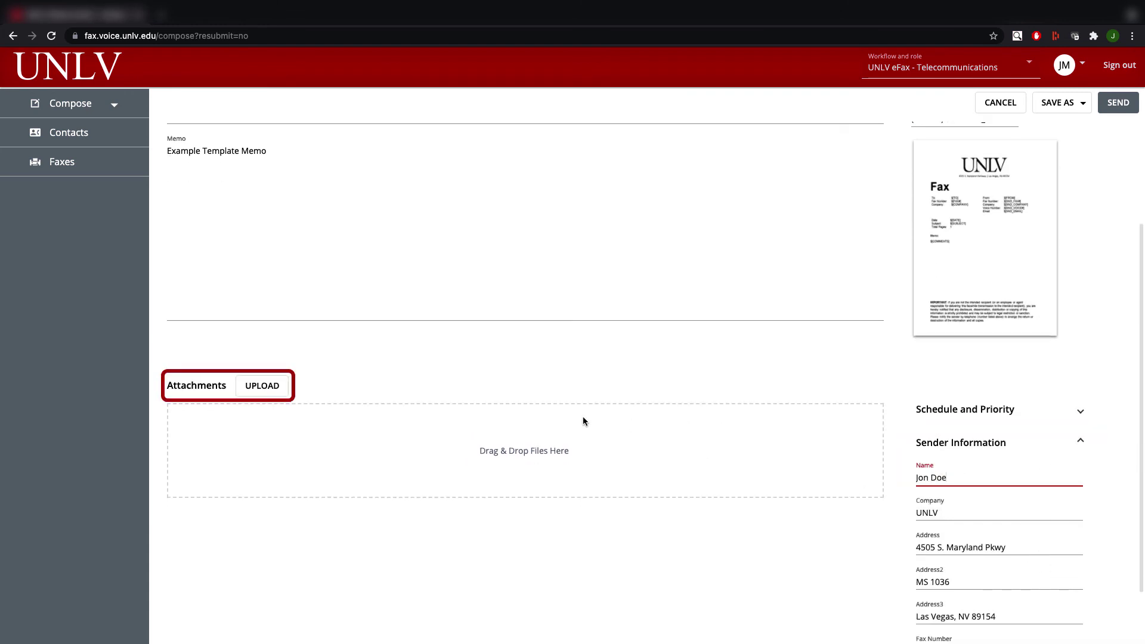
click(260, 392)
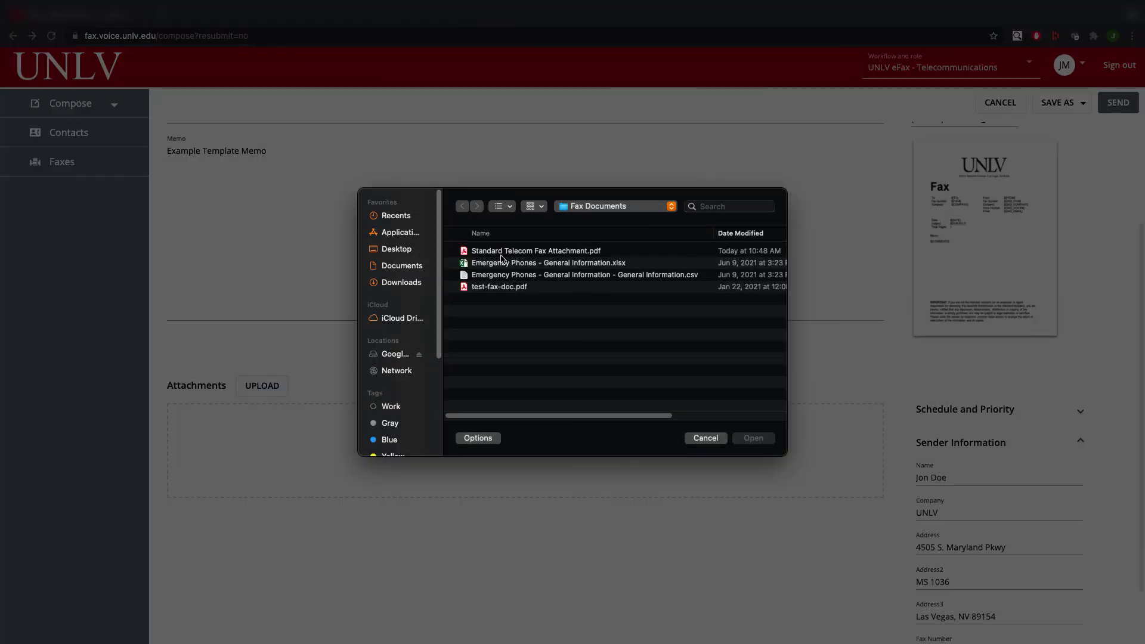
click(507, 254)
click(752, 438)
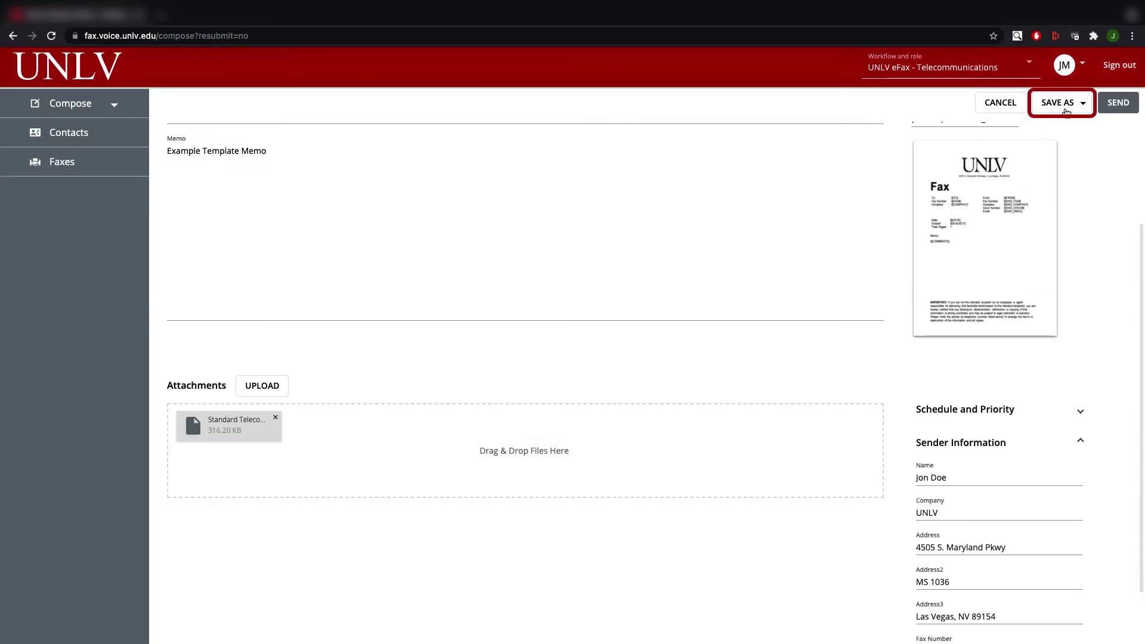
Save the fax as a template named 'Example Template'.
click(1067, 108)
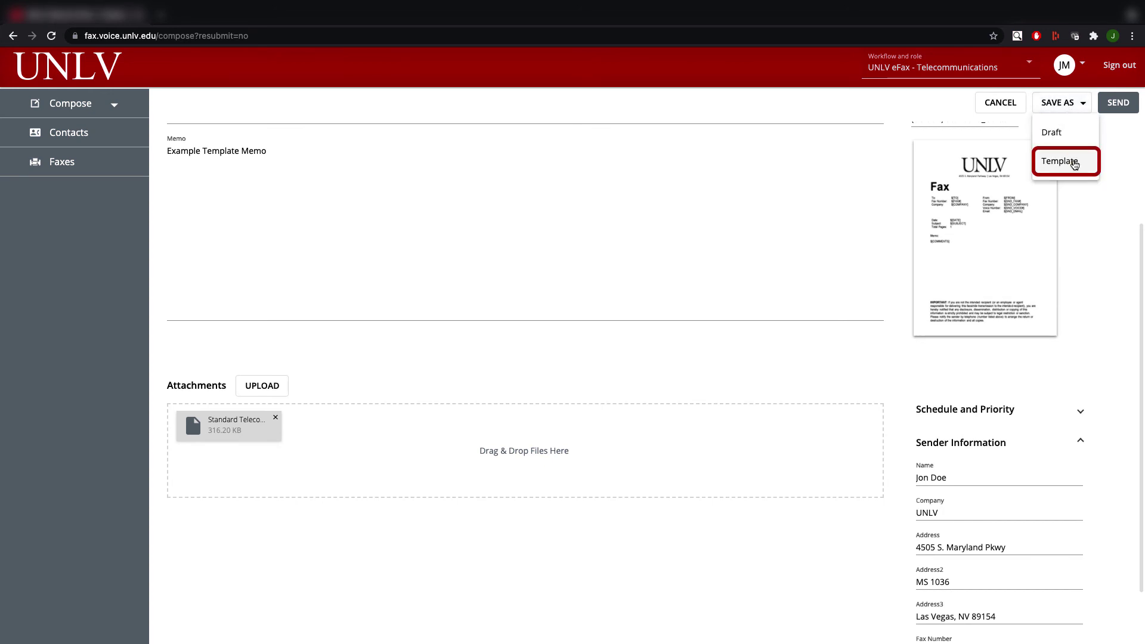
click(1073, 162)
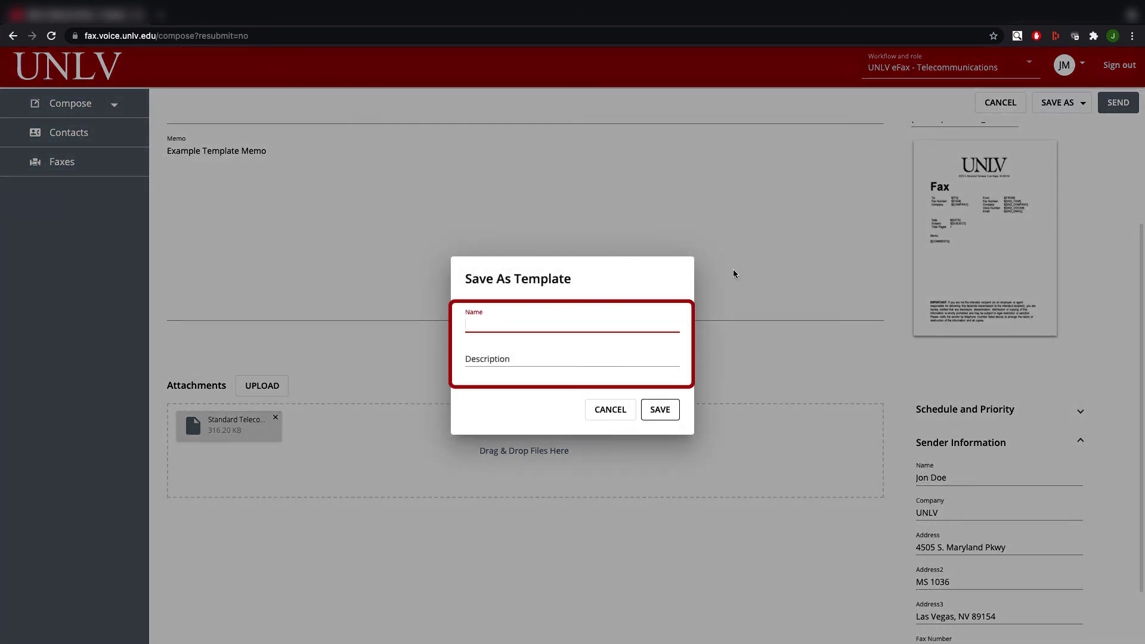
text(Example Template)
key(Tab)
text(Example Template)
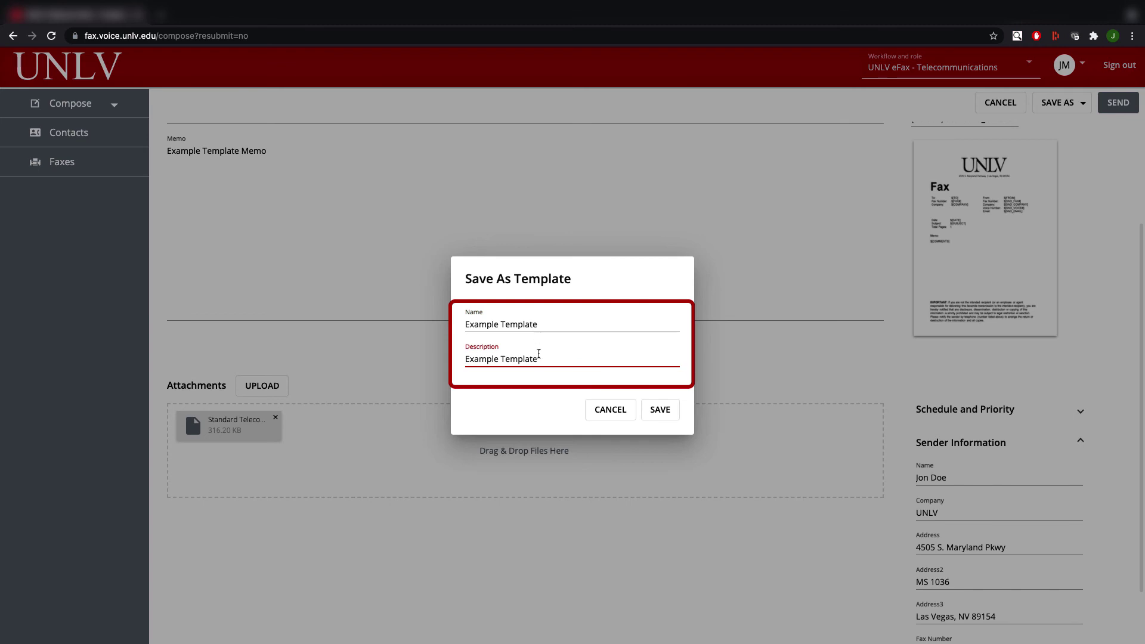
click(659, 412)
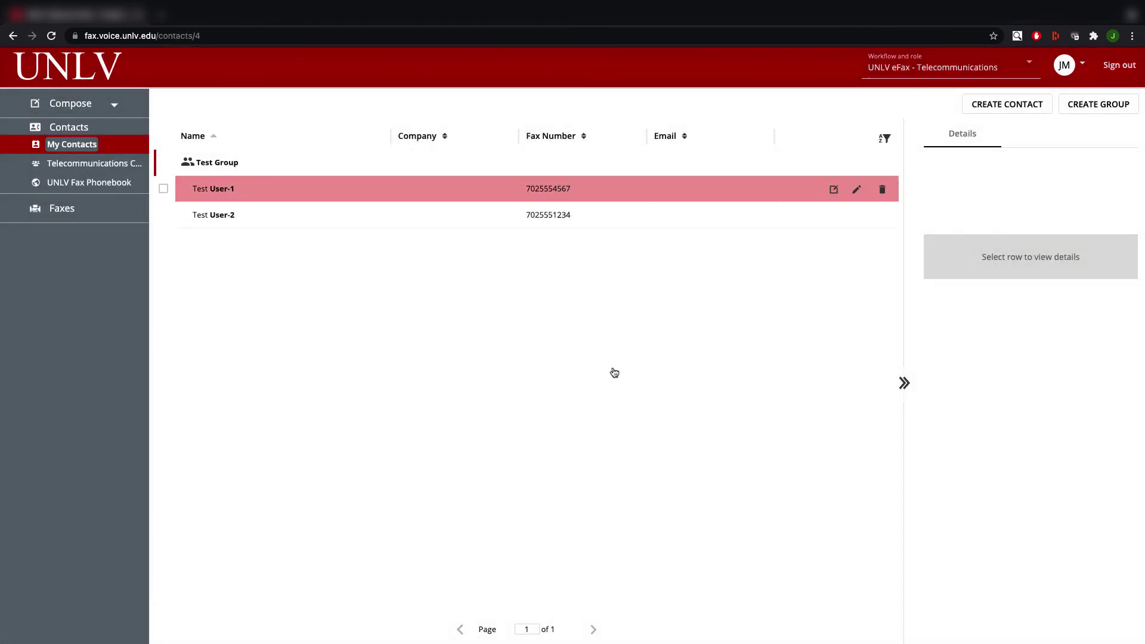
Start a fax from Example Template and enter the recipient's name and fax number.
click(111, 108)
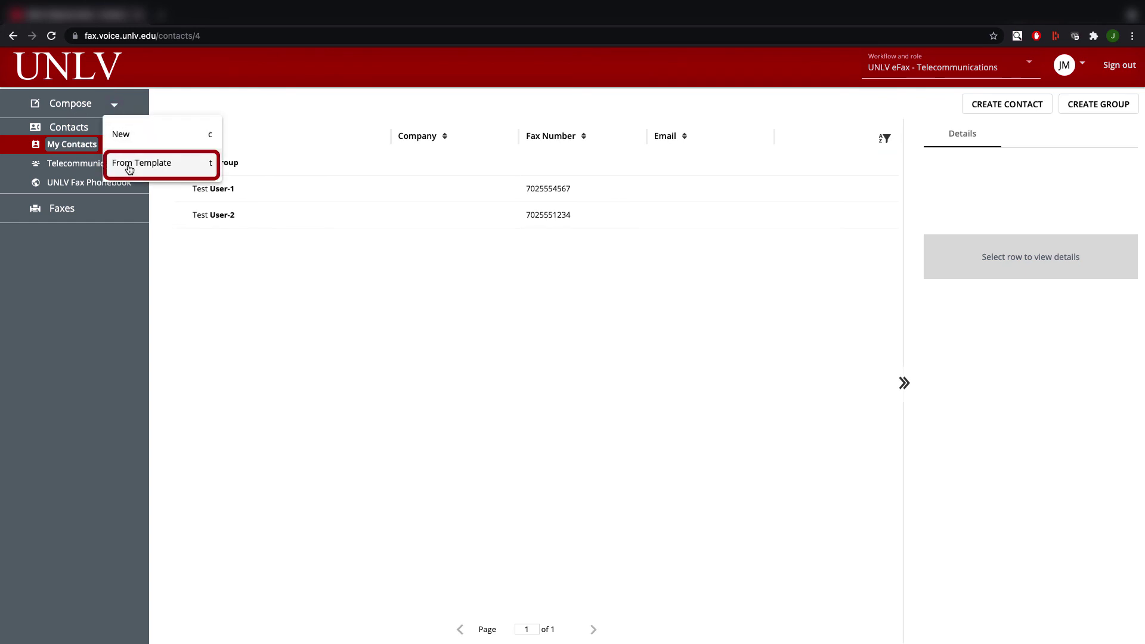
click(130, 169)
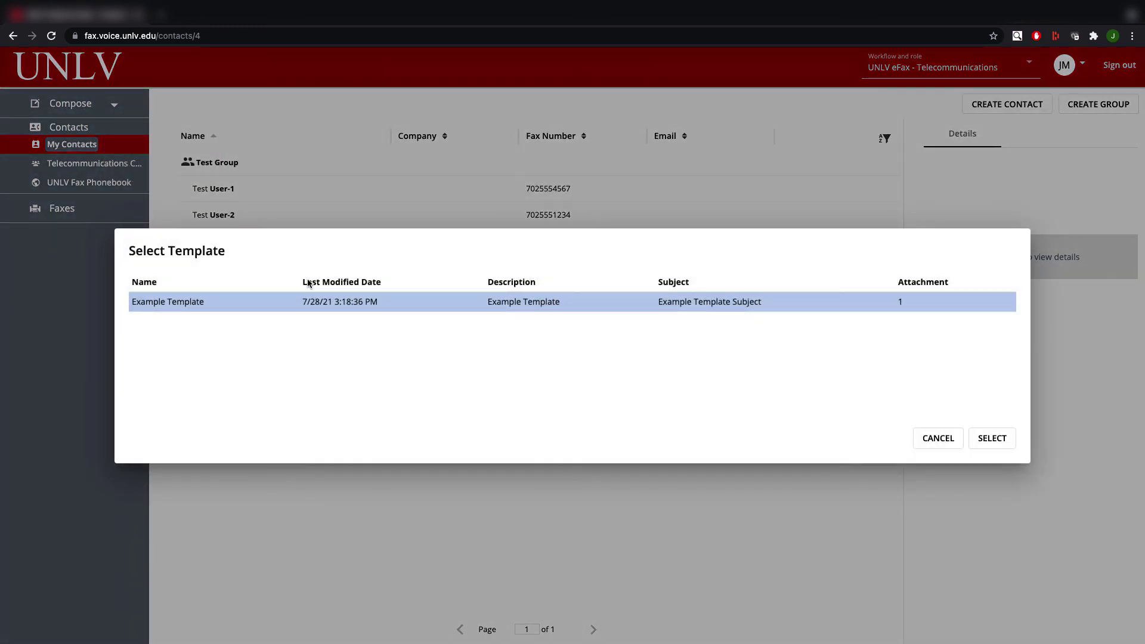
click(969, 443)
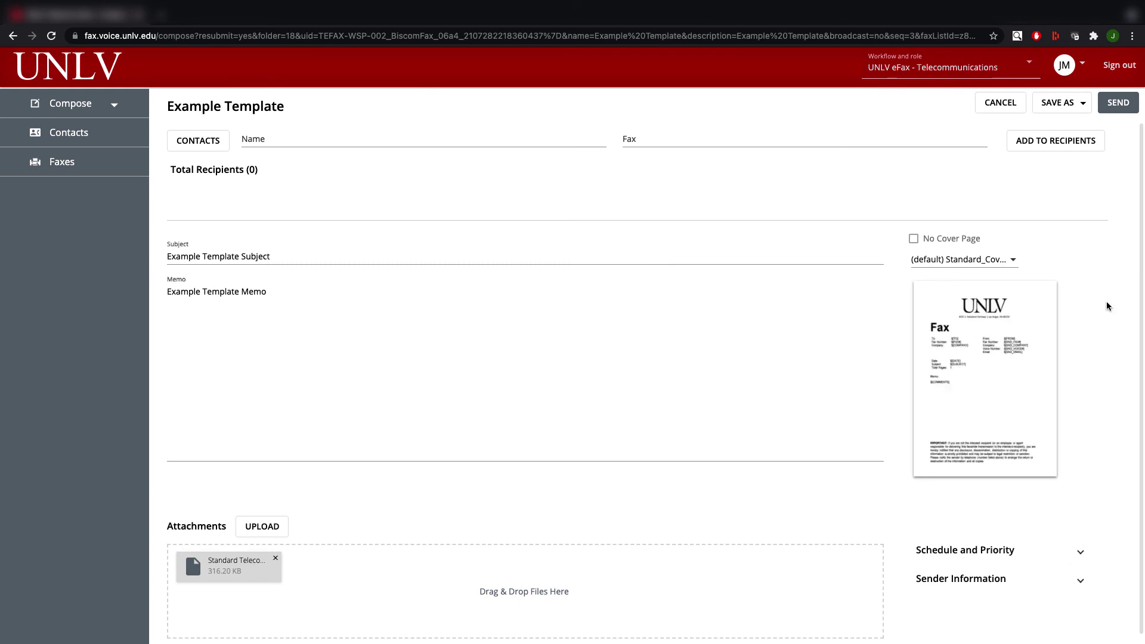
click(358, 134)
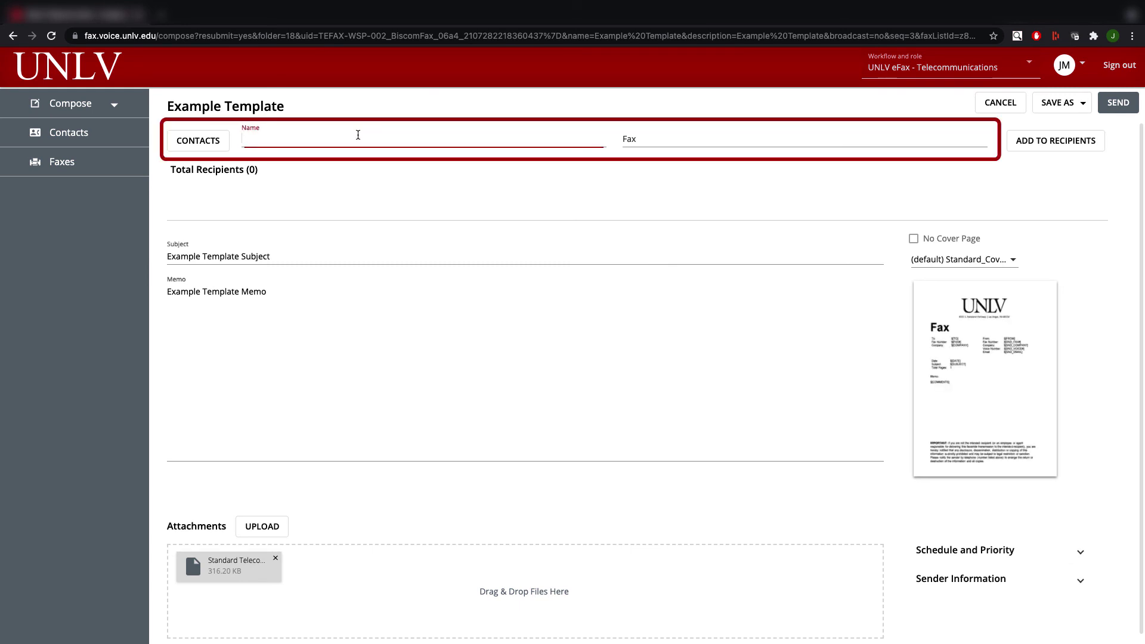
text(Jon)
key(Tab)
text(50594)
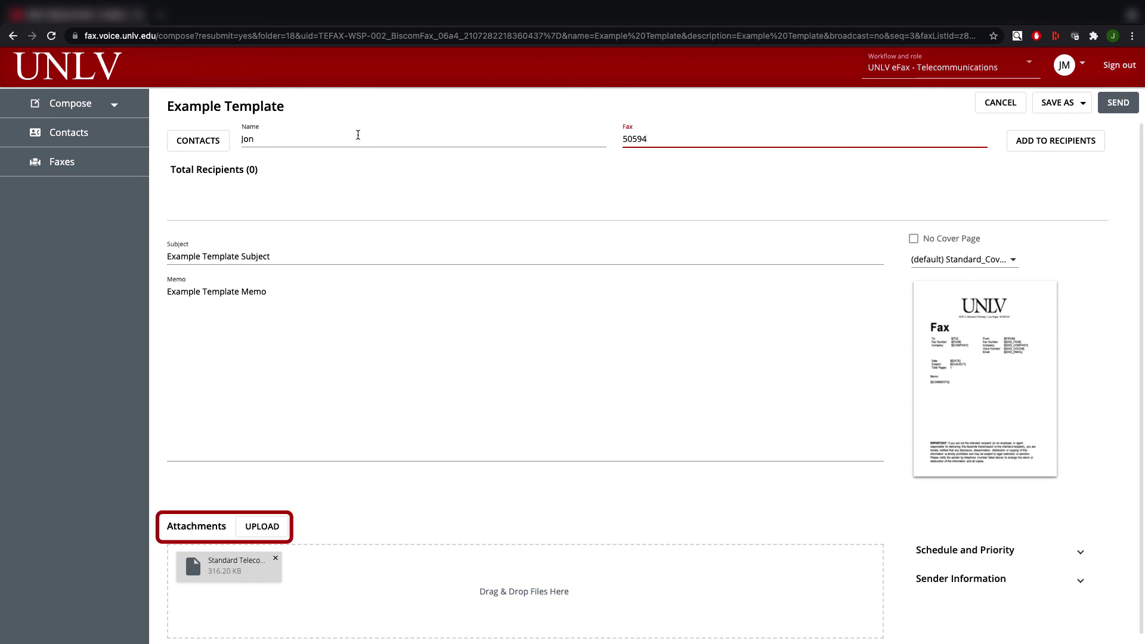
Attach test-fax-doc.pdf as a second file and send the fax.
click(270, 516)
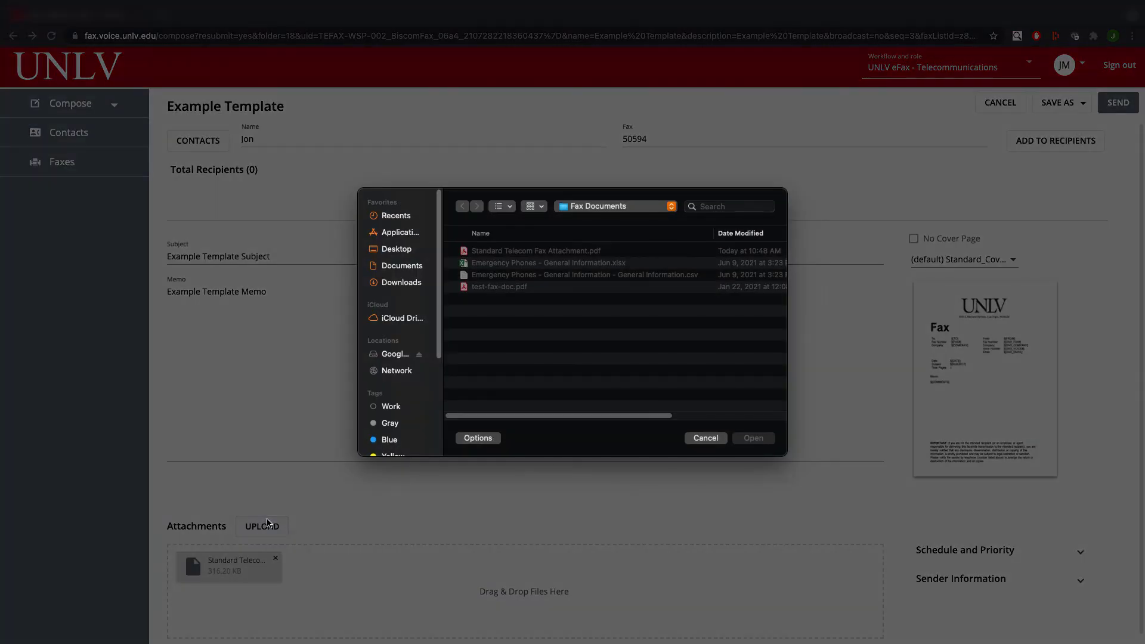
click(765, 438)
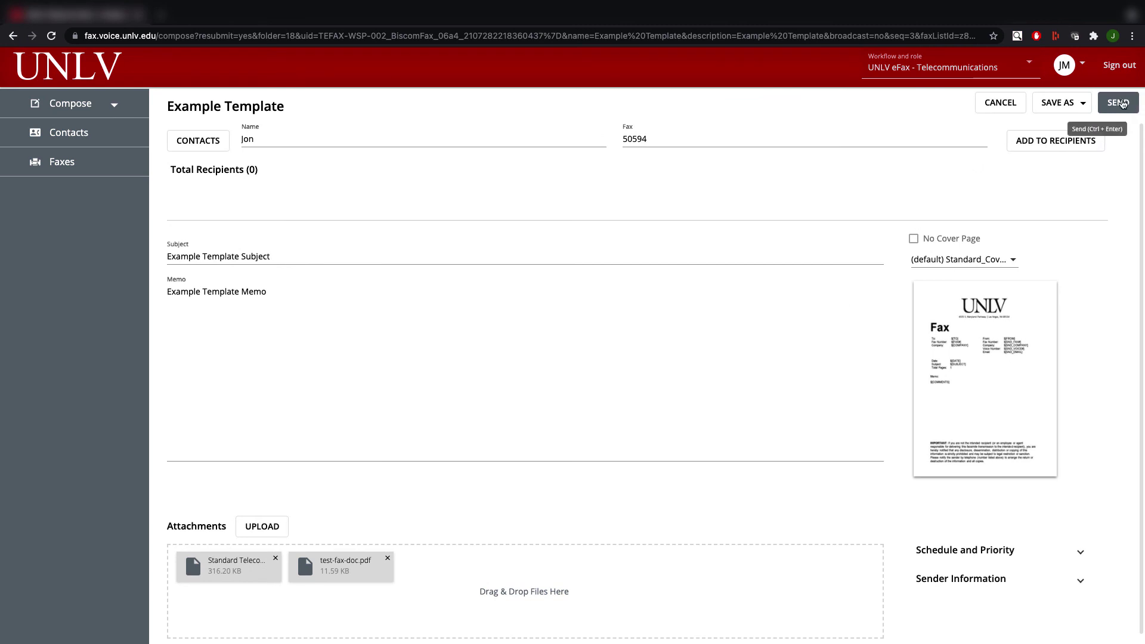
click(1122, 104)
click(1065, 64)
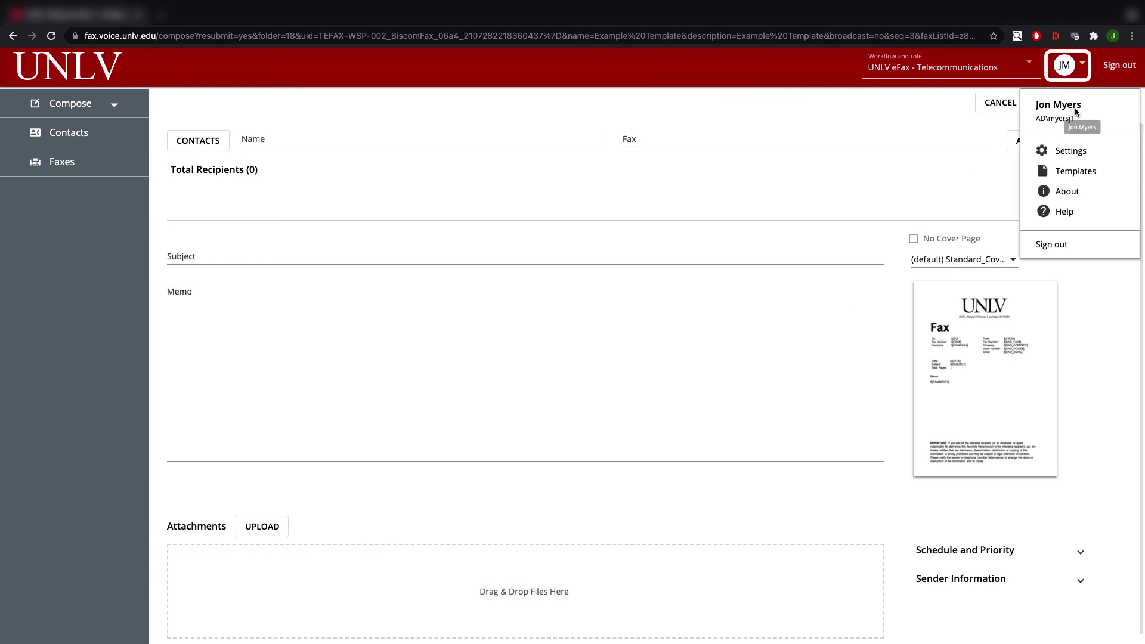
Open Example Template for editing from the saved Templates list.
click(1084, 183)
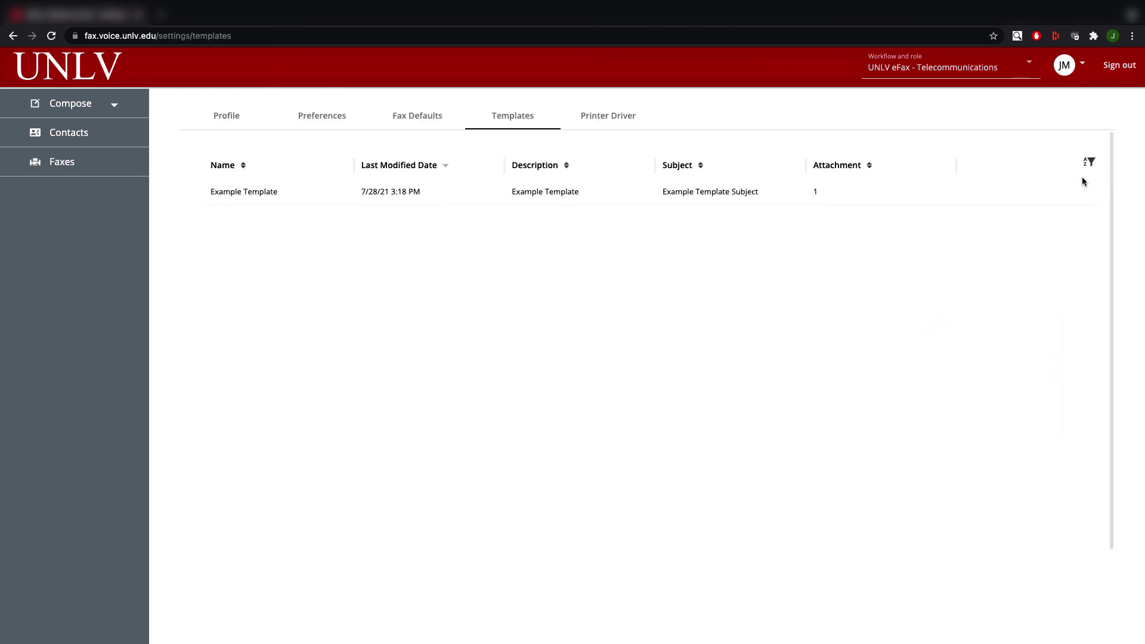
mouse_move(1066, 192)
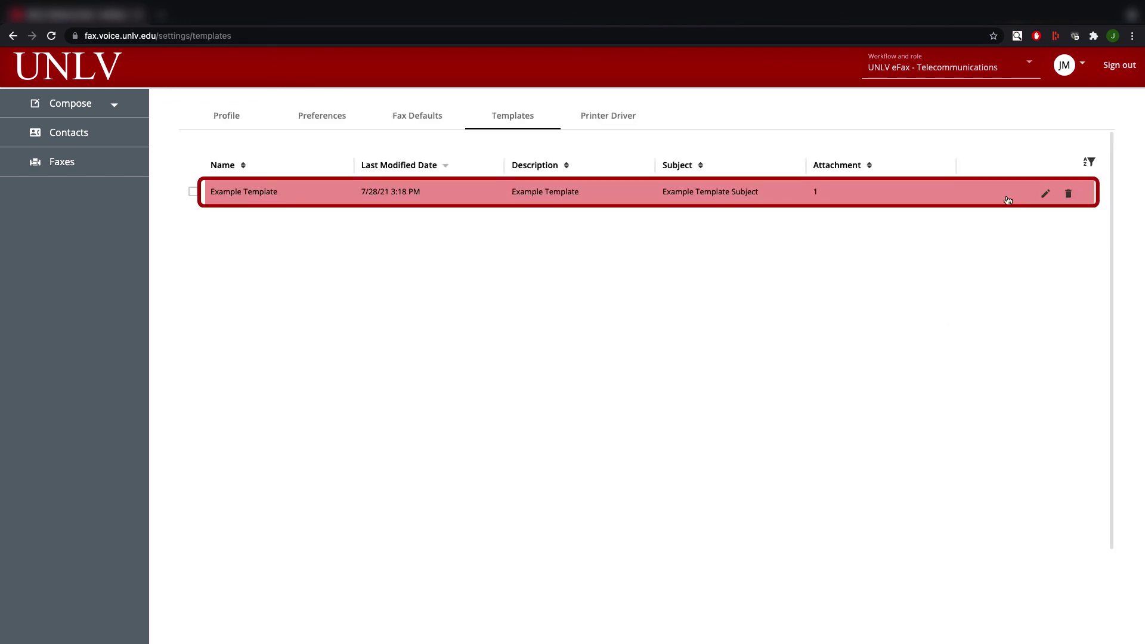
click(1045, 193)
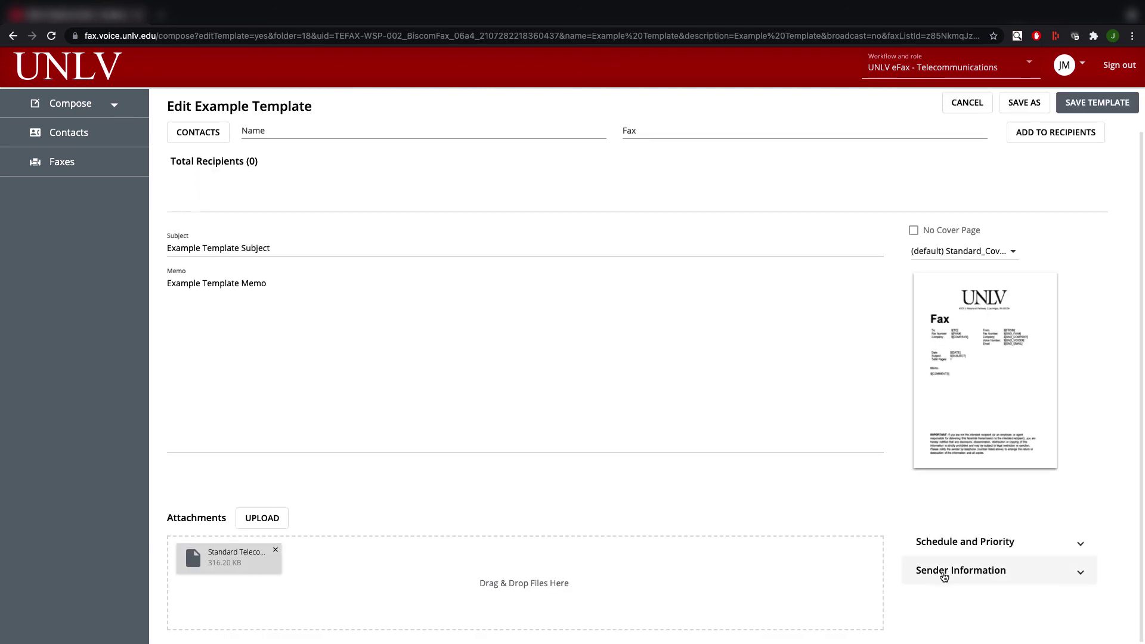
Replace the sender's first name, save the template, then cancel the Save As dialog.
click(949, 577)
scroll(936, 555, down, 2)
key(BackSpace)
key(BackSpace)
key(Delete)
text(Jane Doe)
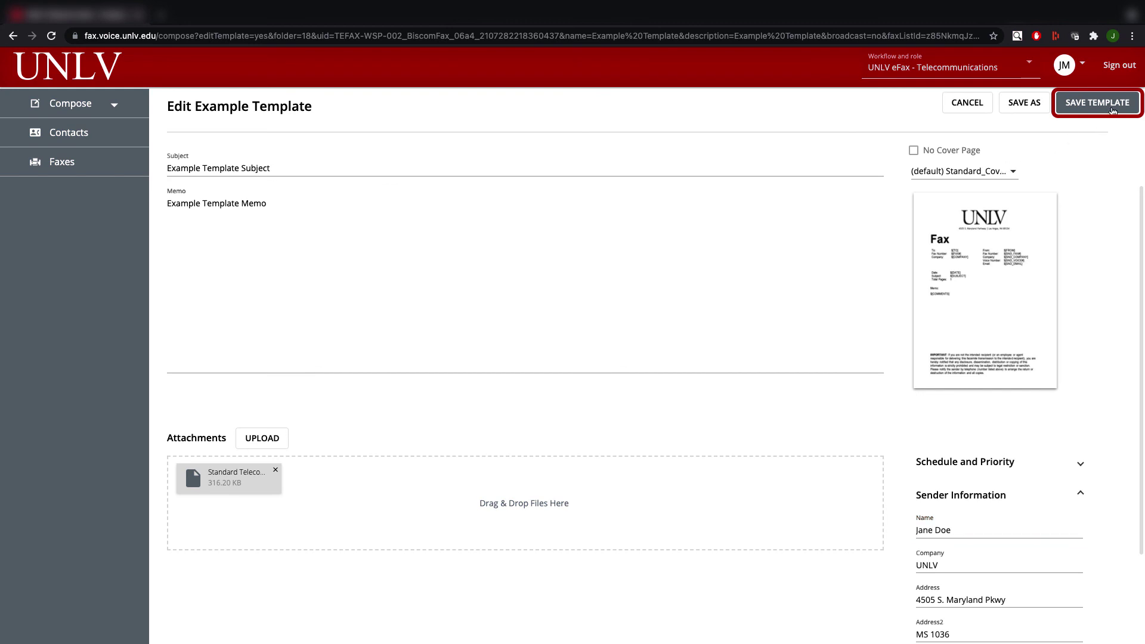
click(1110, 103)
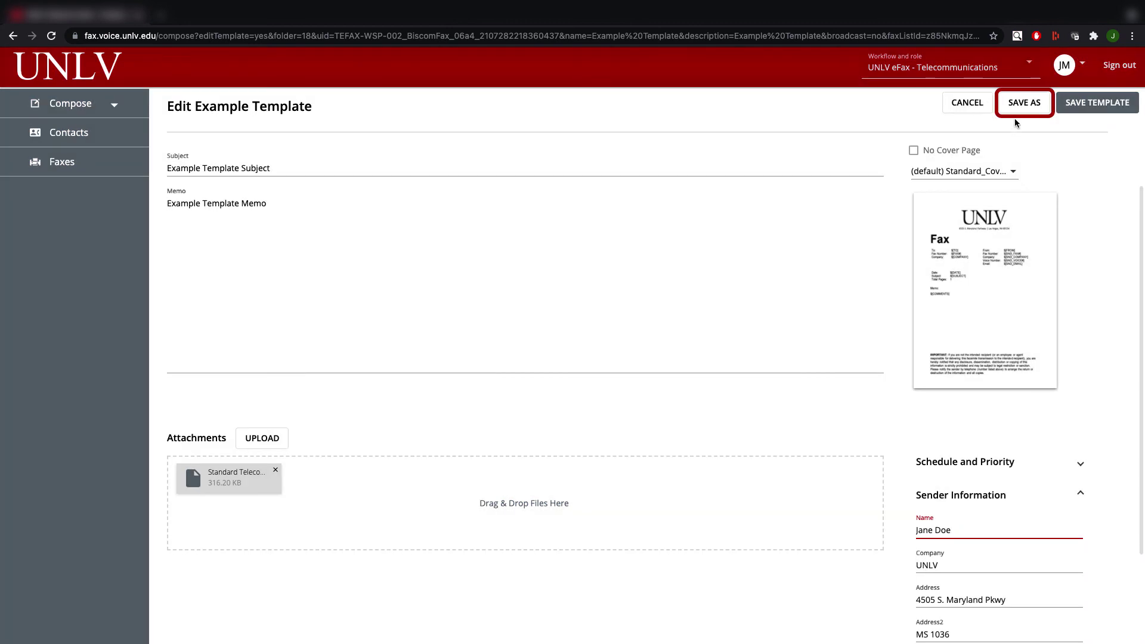
click(1026, 107)
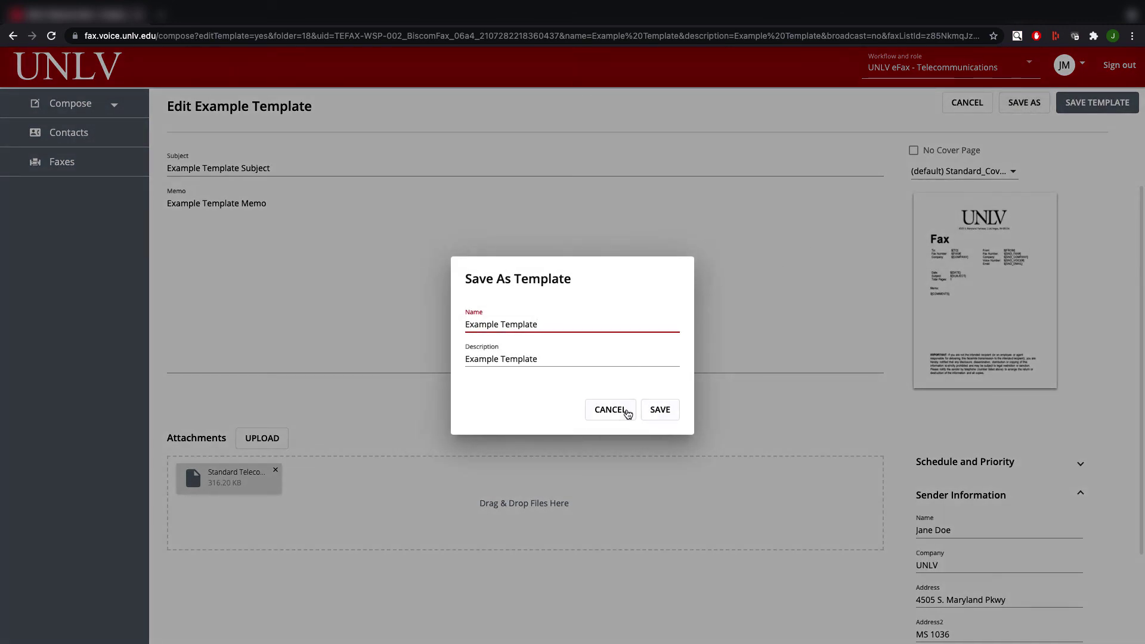
click(624, 410)
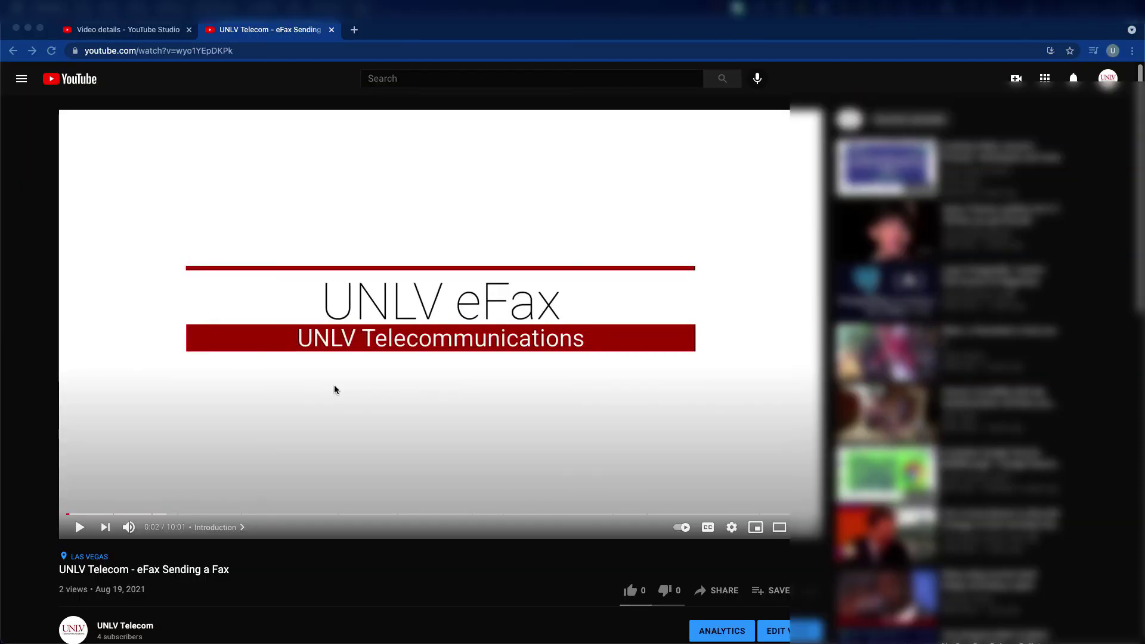
Expand the video description and jump to the 07:19 'Email confirmation and failure examples' chapter.
scroll(334, 387, down, 4)
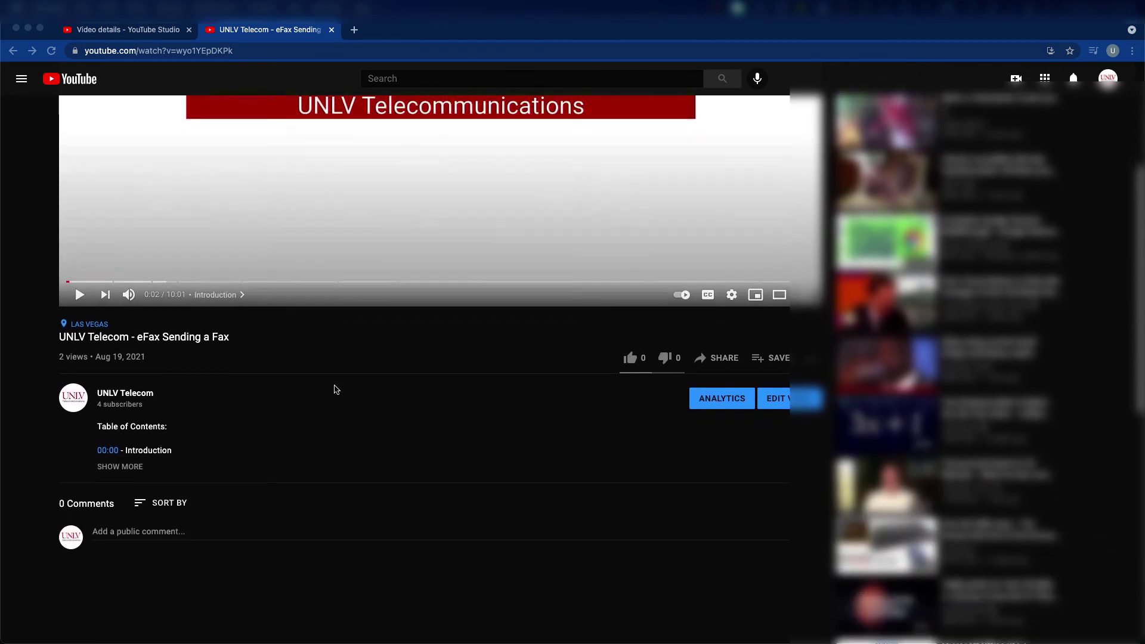
scroll(334, 389, down, 1)
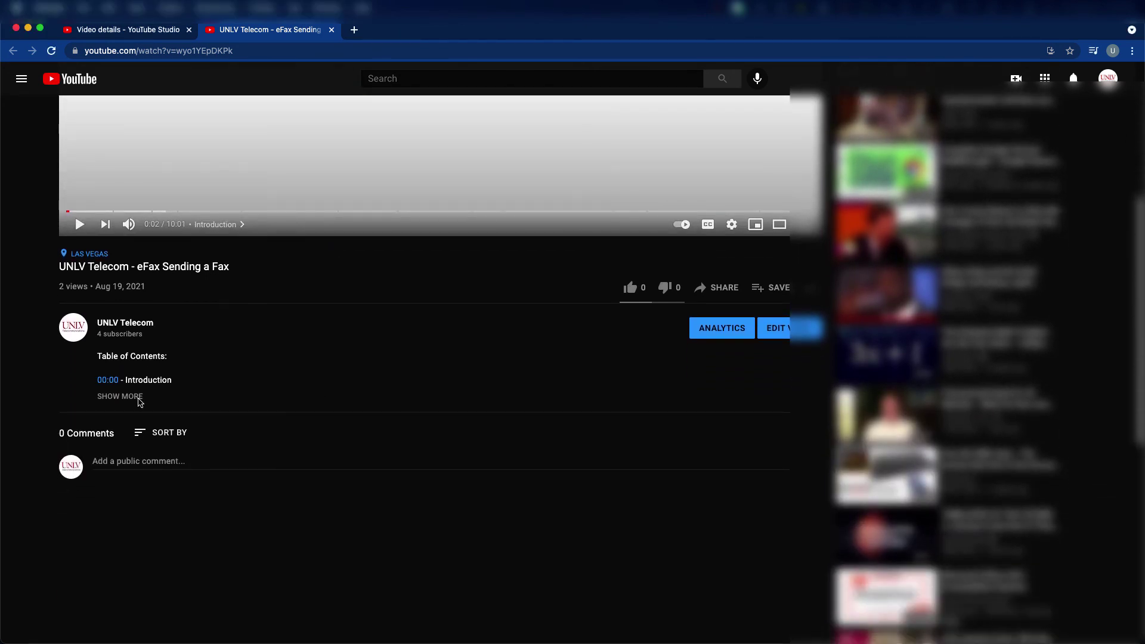
click(139, 402)
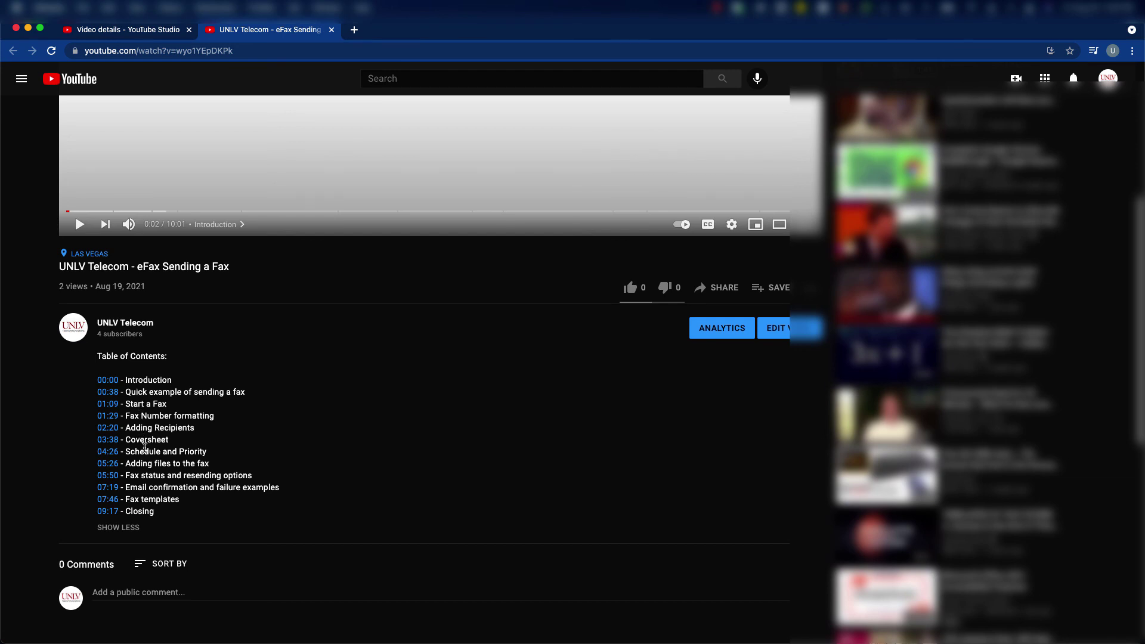
click(108, 488)
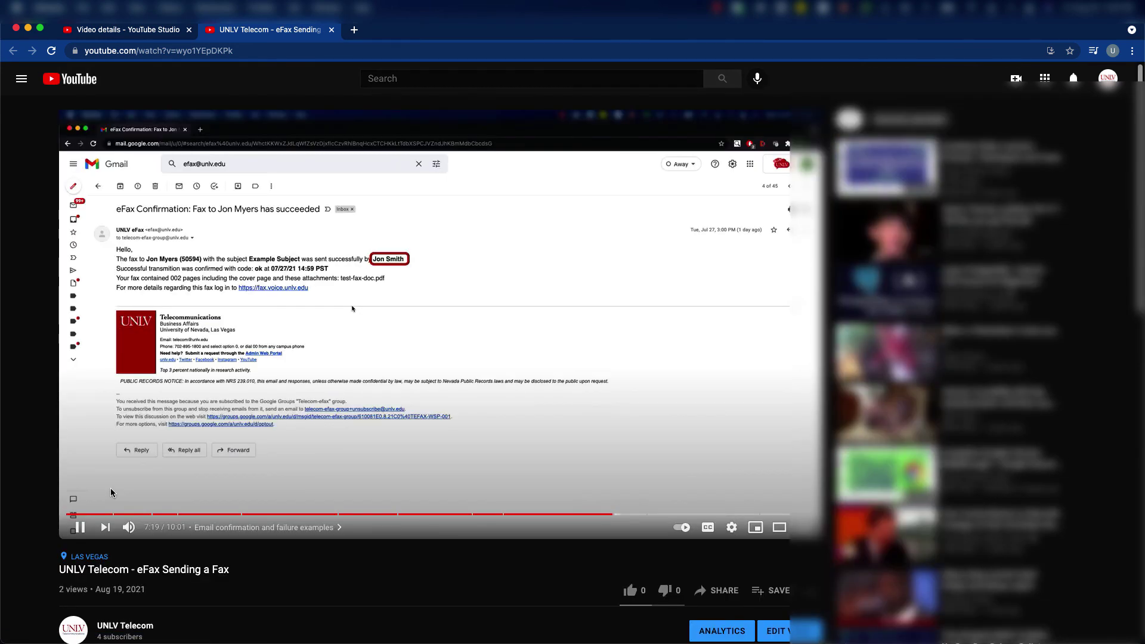